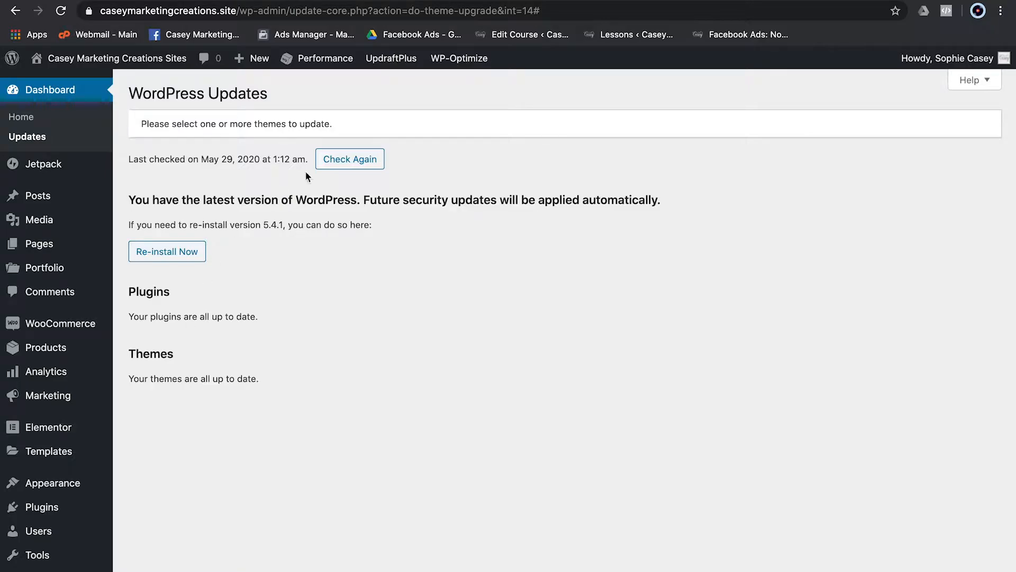
# - Open the WooCommerce Dashboard and scroll through its zero sales and orders summary
pyautogui.moveTo(384, 65)
pyautogui.moveTo(62, 329)
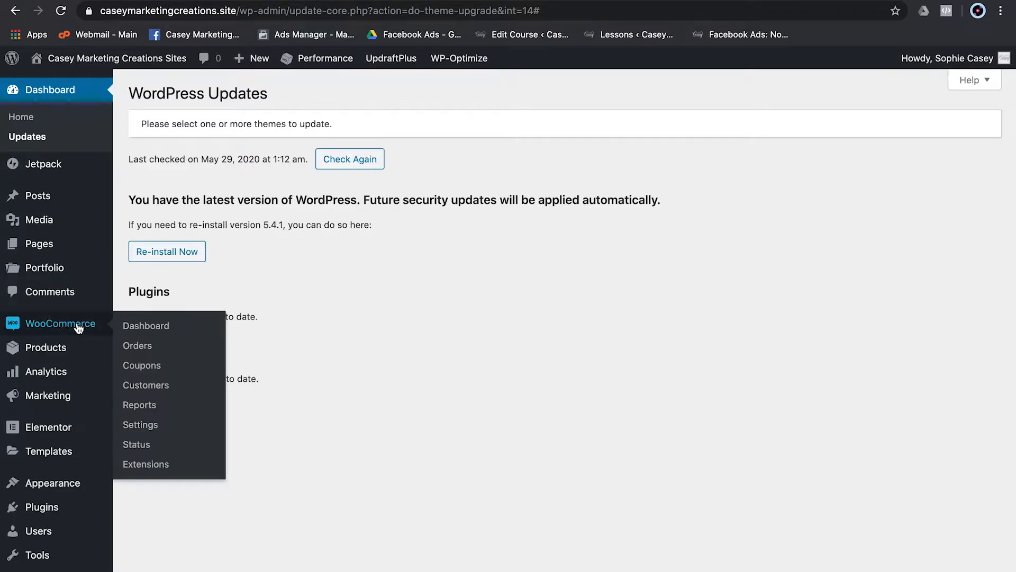
pyautogui.click(132, 329)
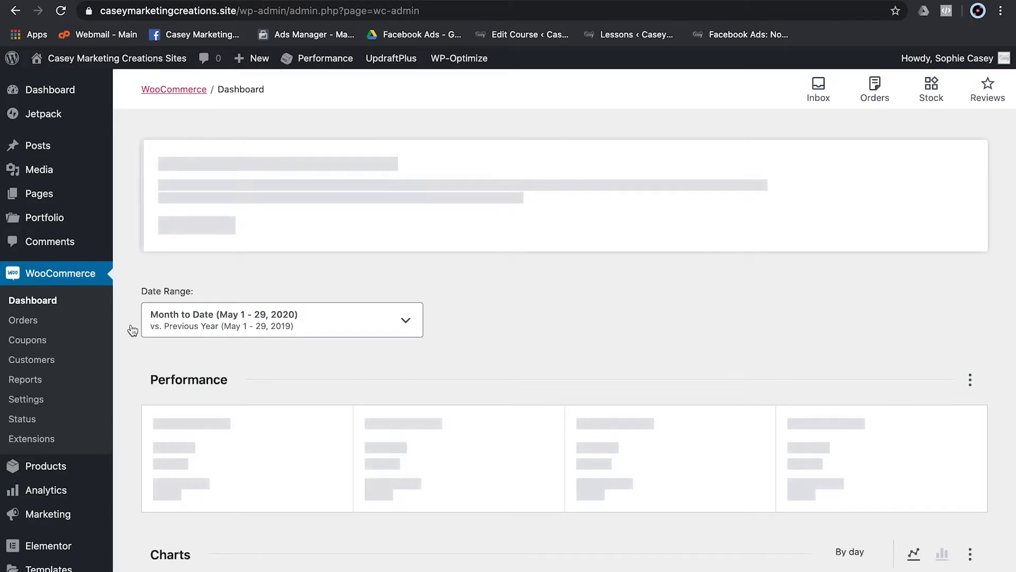
pyautogui.scroll(-2, 459, 462)
pyautogui.scroll(-10, 459, 462)
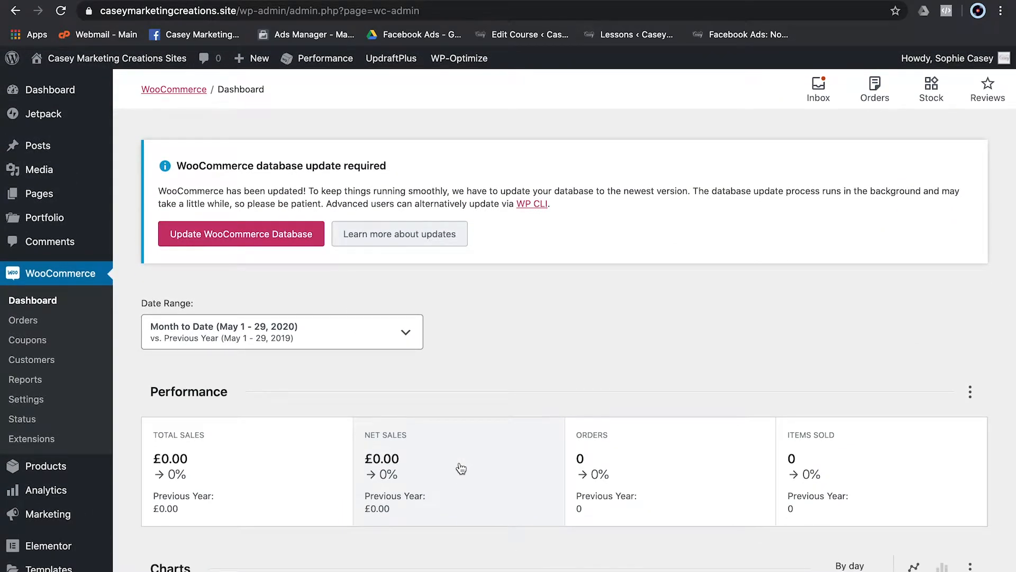
# - Highlight the 'WooCommerce database update required' notice text
pyautogui.moveTo(143, 62)
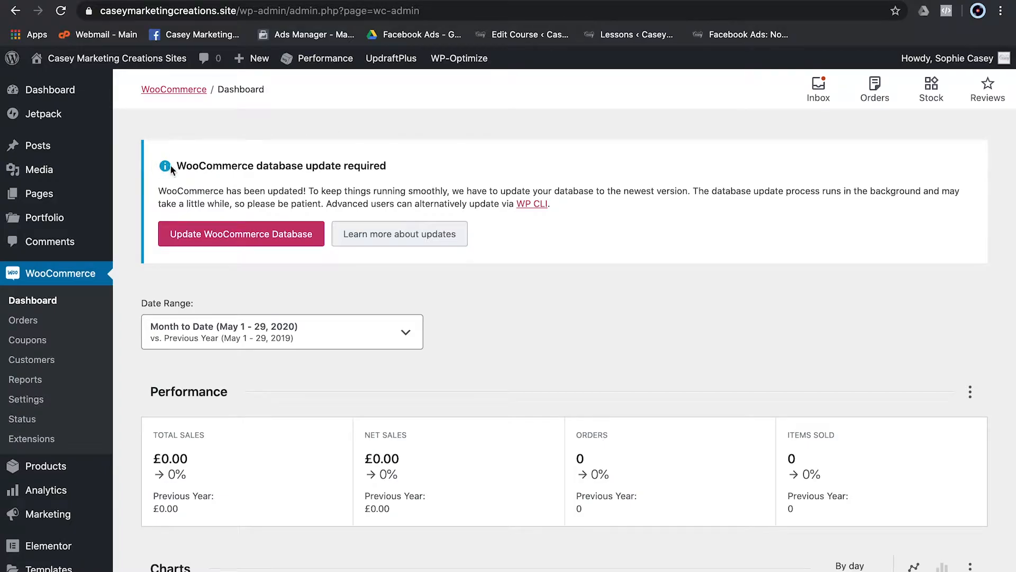
pyautogui.moveTo(180, 169); pyautogui.dragTo(626, 222)
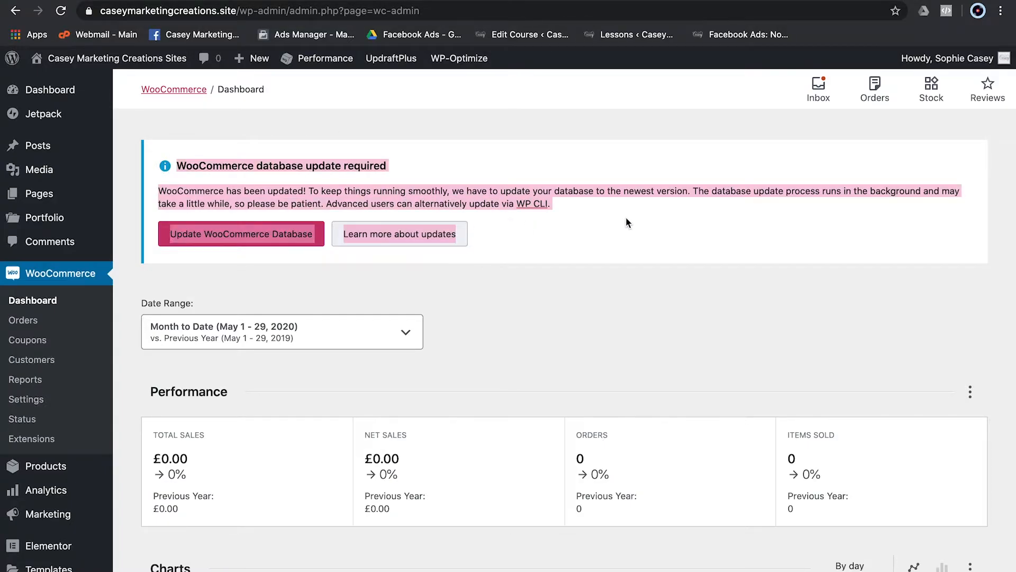
pyautogui.click(626, 223)
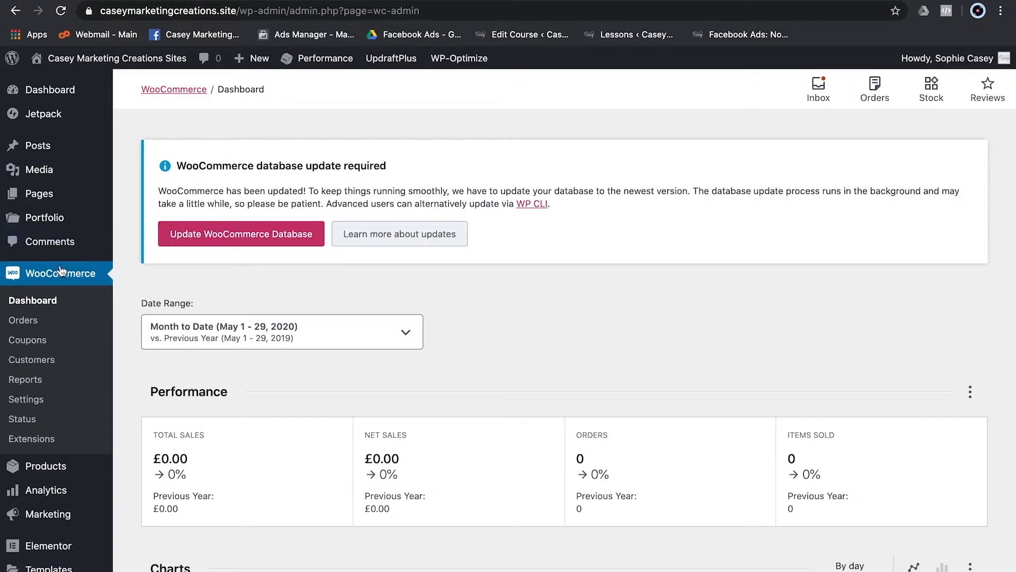
# - Open WooCommerce General settings and scroll through the United Kingdom store address fields
pyautogui.click(21, 405)
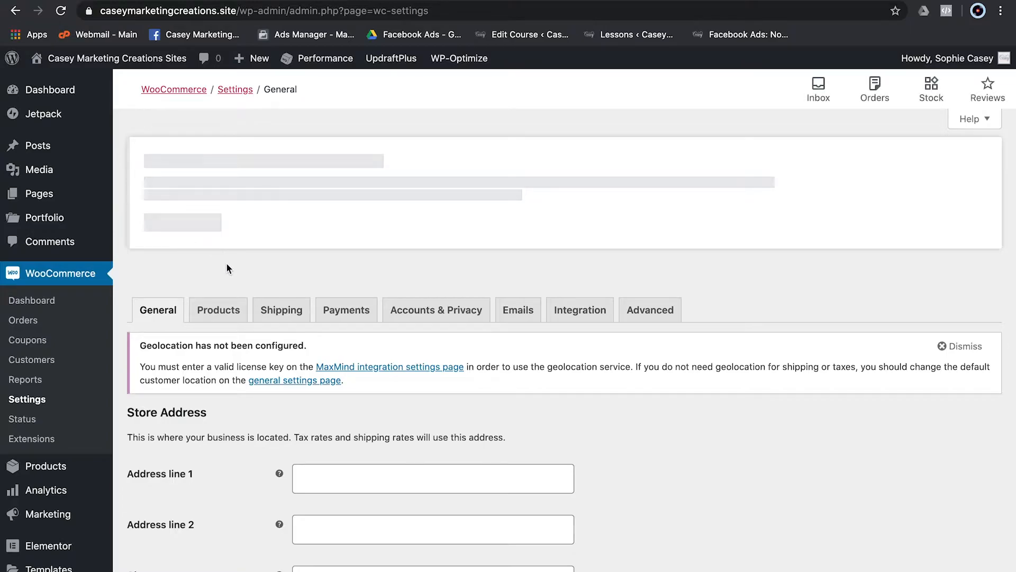
pyautogui.scroll(-5, 202, 542)
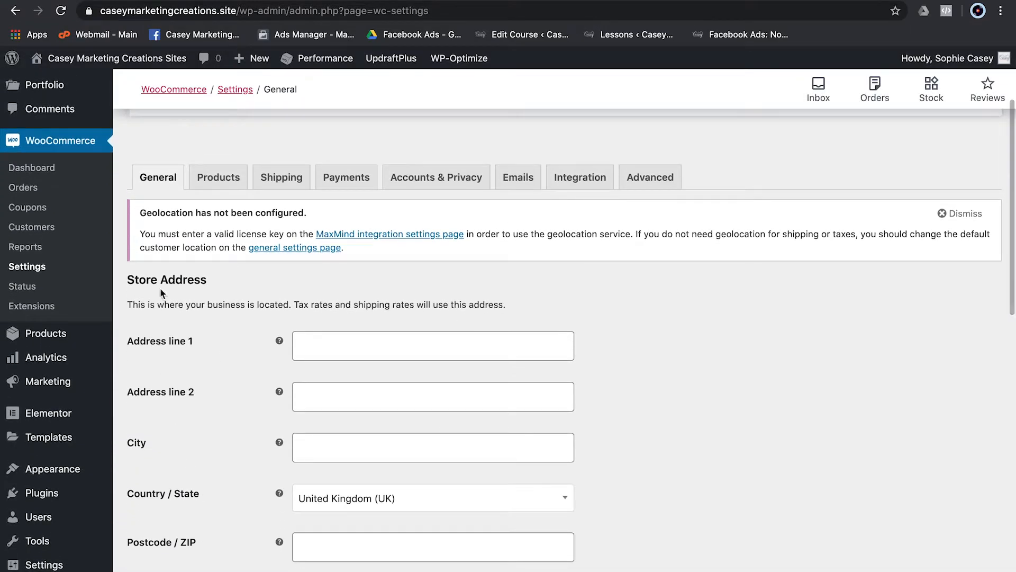
pyautogui.scroll(-5, 427, 475)
pyautogui.scroll(-15, 430, 482)
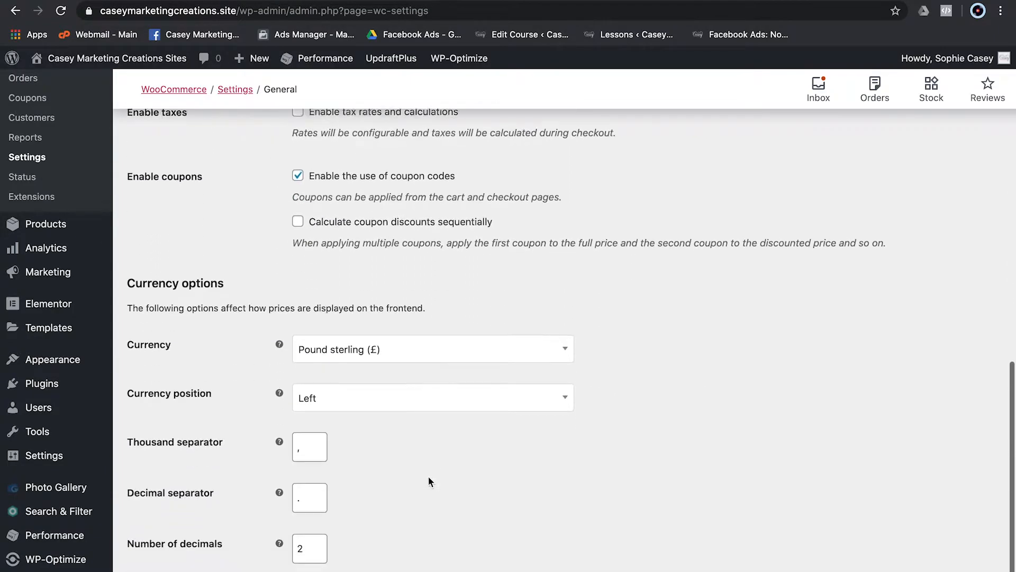
pyautogui.scroll(-3, 428, 475)
# - Check the Currency dropdown, leaving Pound sterling selected
pyautogui.click(389, 284)
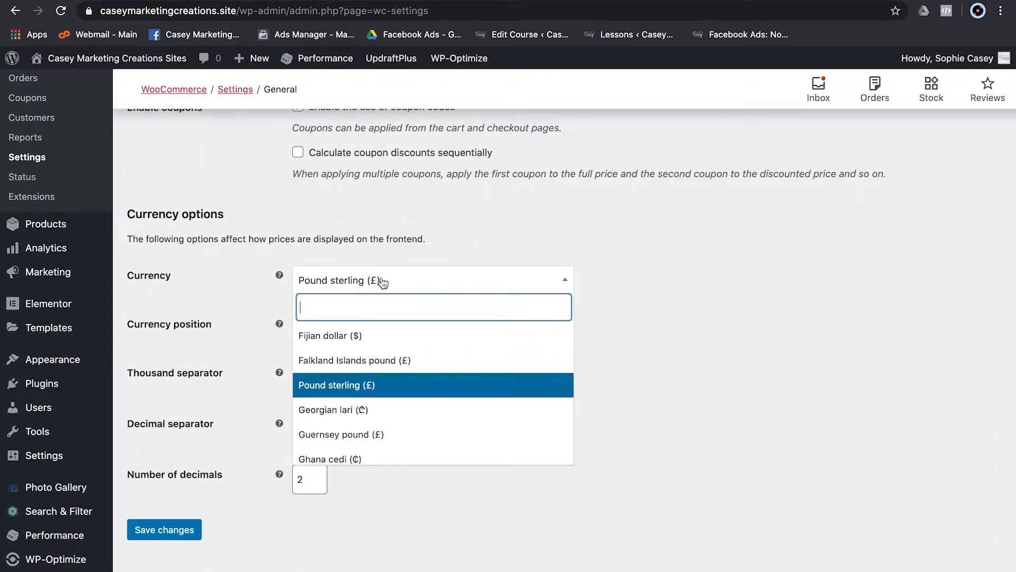
pyautogui.click(225, 285)
pyautogui.scroll(20, 233, 275)
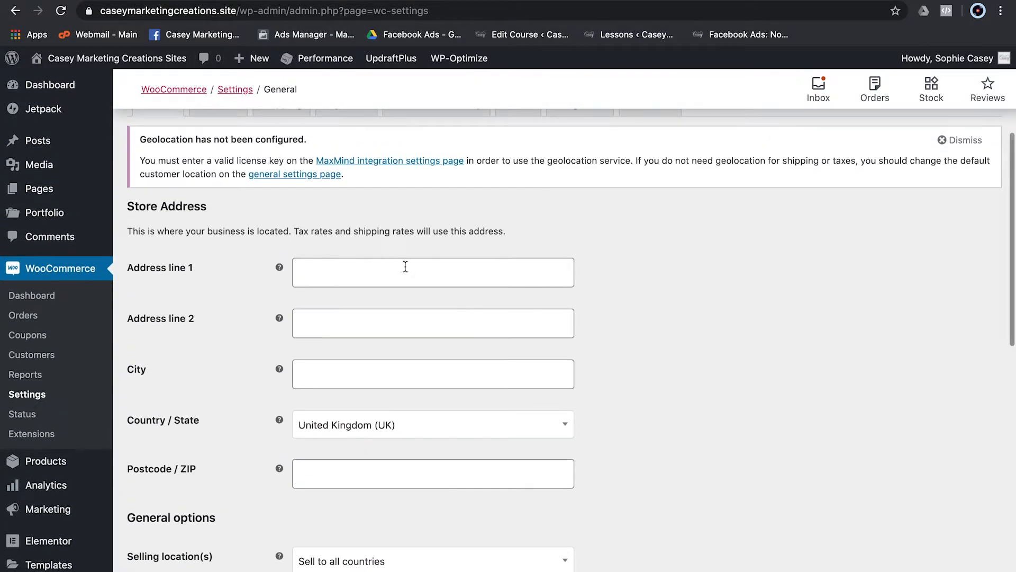
pyautogui.scroll(-5, 392, 477)
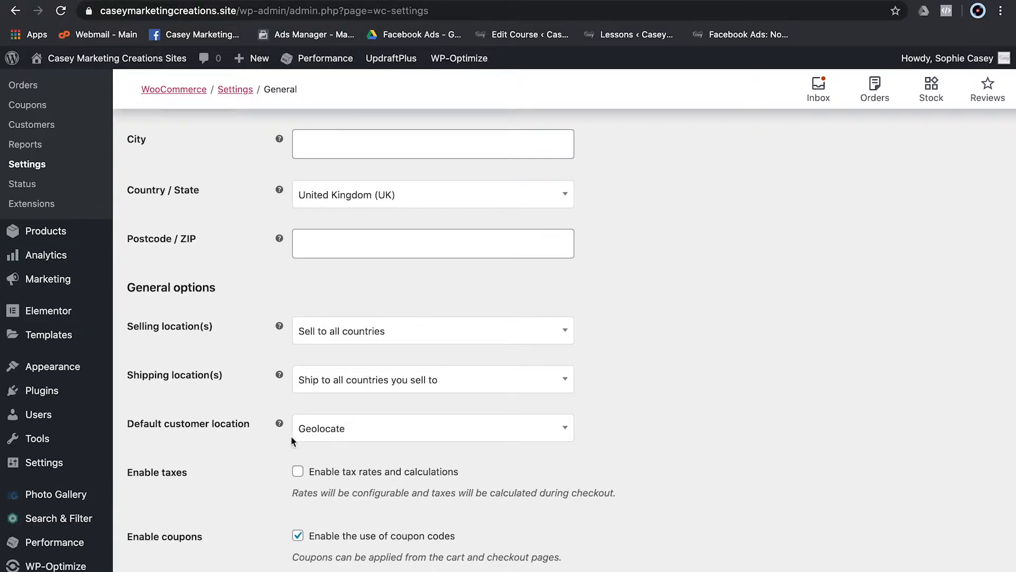
pyautogui.scroll(7, 247, 426)
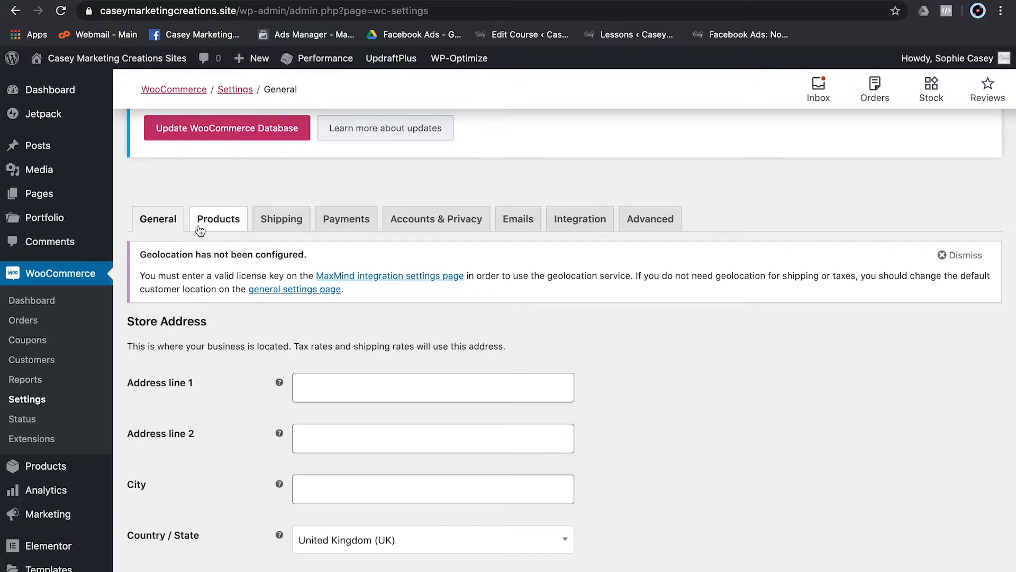
# - Show the Payments tab, with bank transfer, check, cash on delivery and PayPal all disabled
pyautogui.click(347, 225)
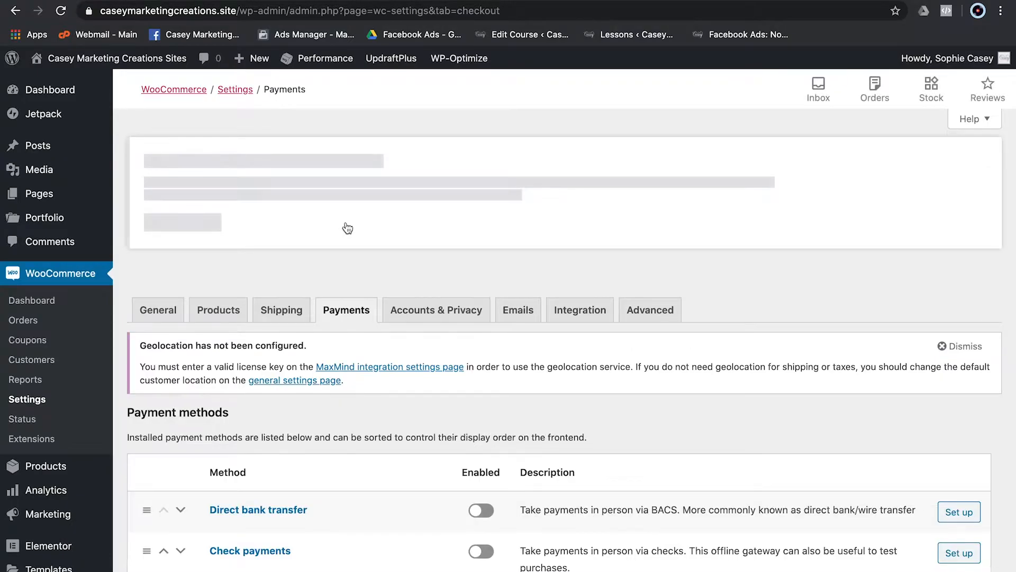
pyautogui.scroll(-5, 353, 377)
pyautogui.scroll(1, 353, 377)
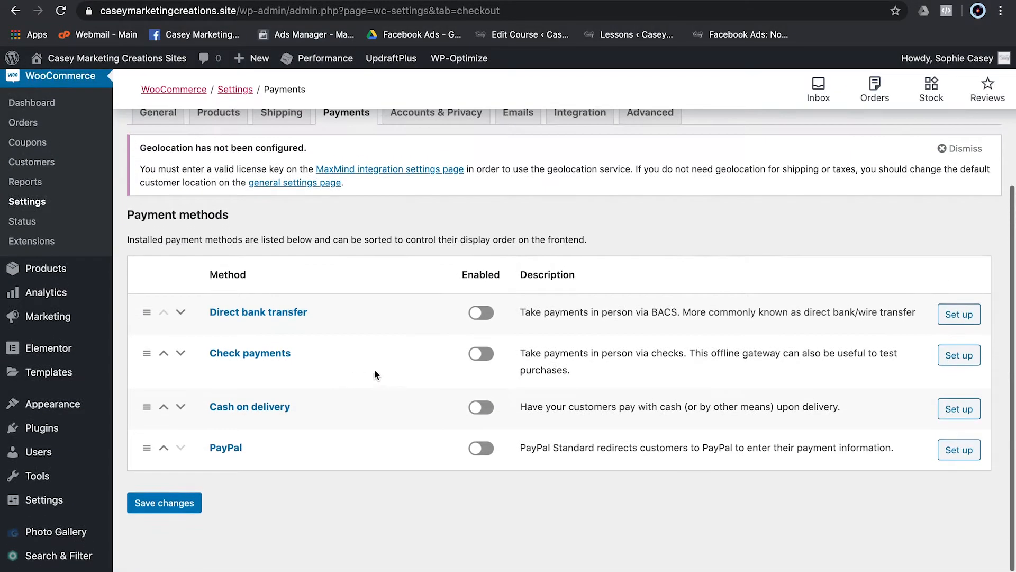
pyautogui.scroll(1, 489, 455)
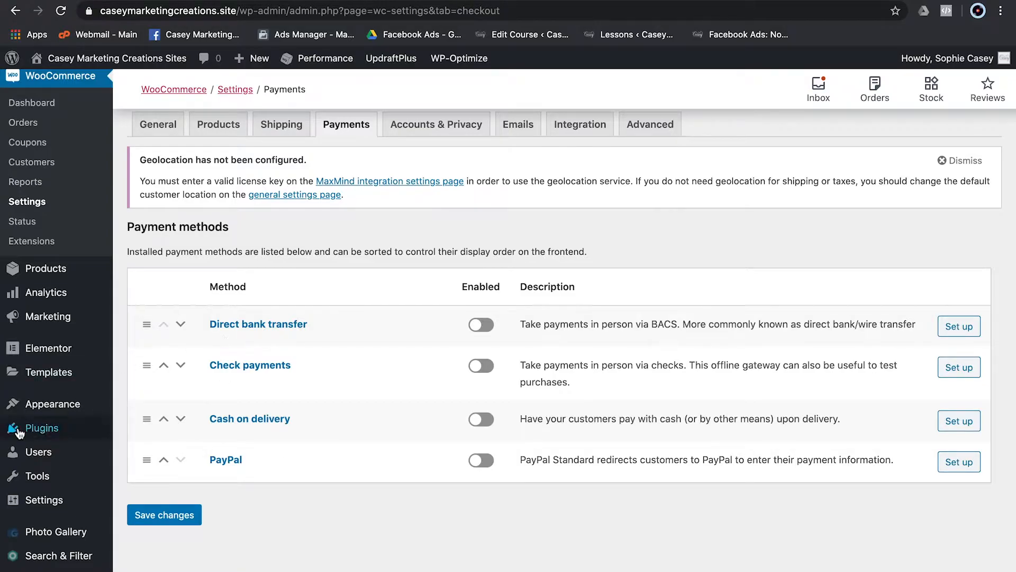
# - Search the plugin directory for 'STRIPE' and install WooCommerce Stripe Payment Gateway
pyautogui.moveTo(31, 430)
pyautogui.click(147, 450)
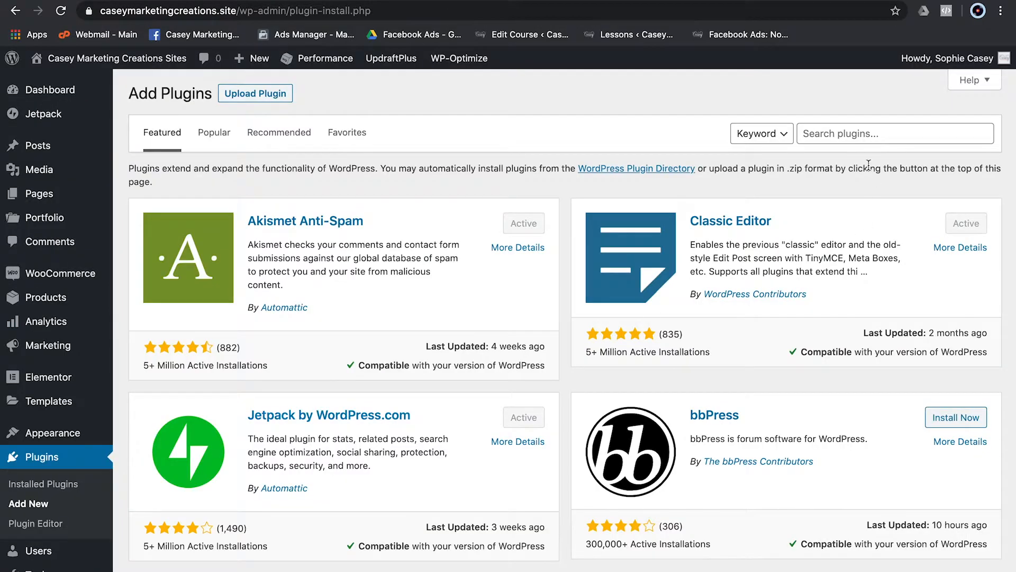
pyautogui.click(862, 134)
pyautogui.write('STRIPE')
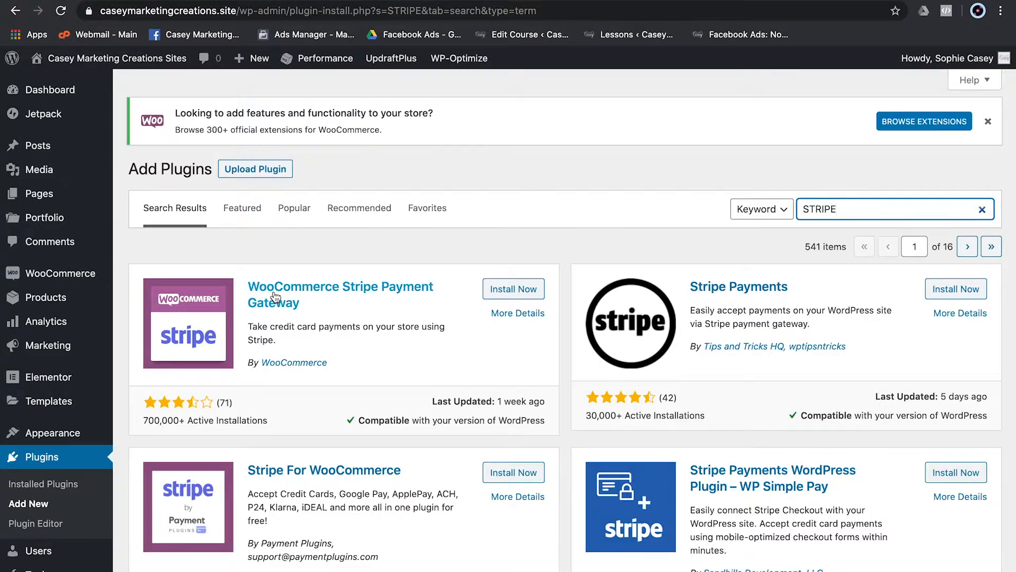
pyautogui.click(505, 296)
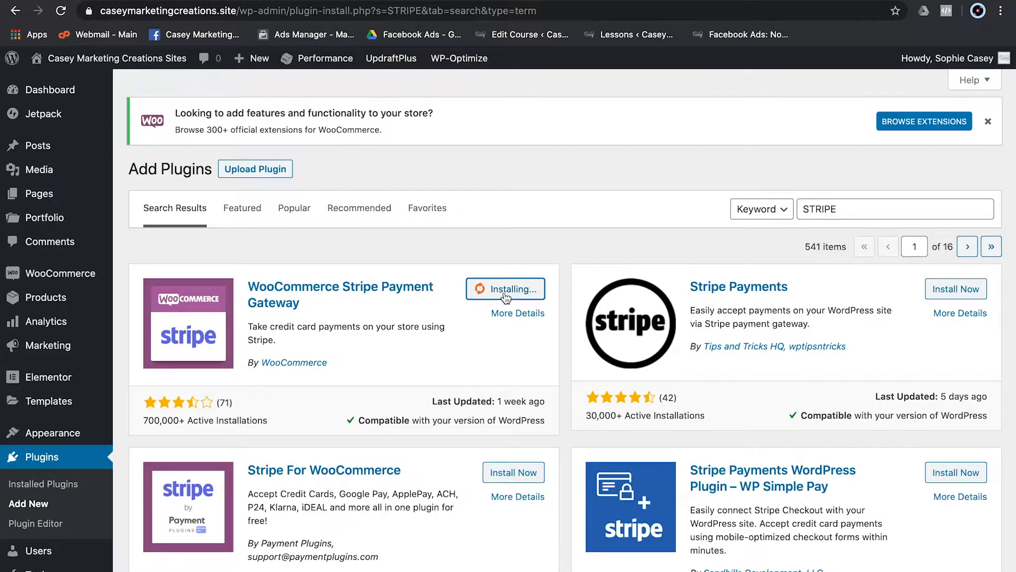
pyautogui.scroll(-2, 395, 513)
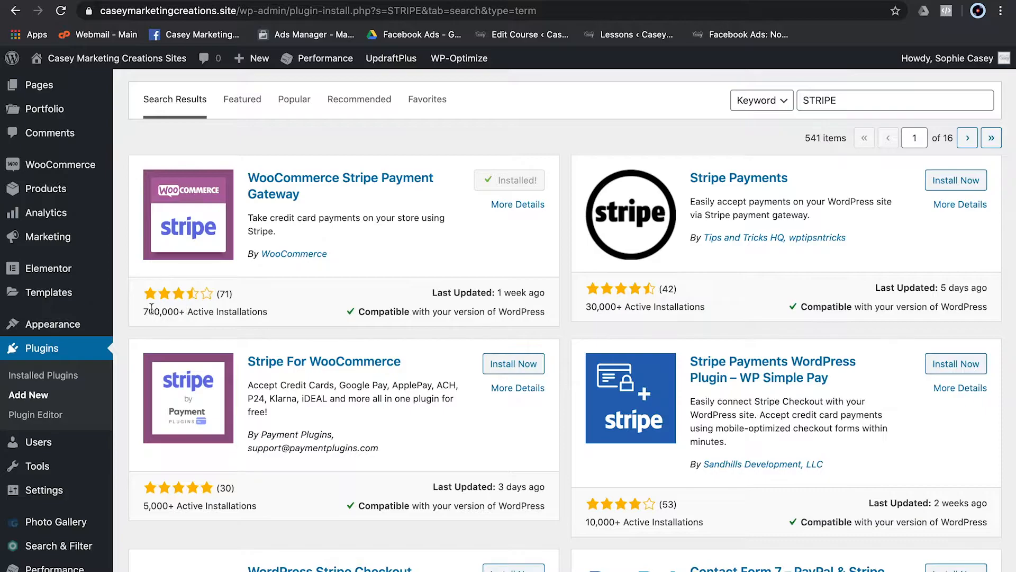
pyautogui.moveTo(146, 311); pyautogui.dragTo(243, 308)
pyautogui.click(249, 309)
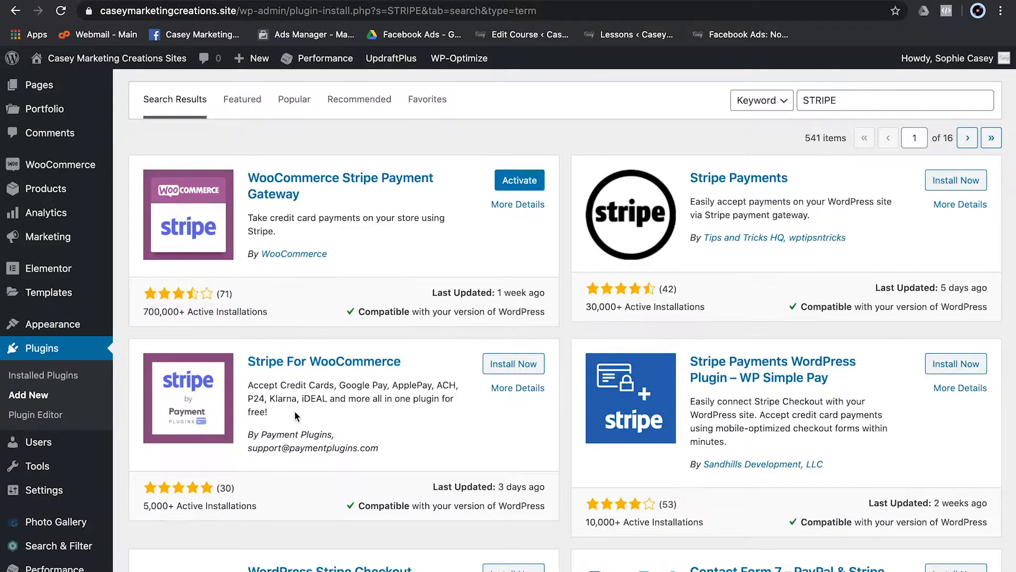
# - Activate the Stripe plugin and review its last-updated date and WordPress compatibility
pyautogui.scroll(2, 294, 410)
pyautogui.click(524, 266)
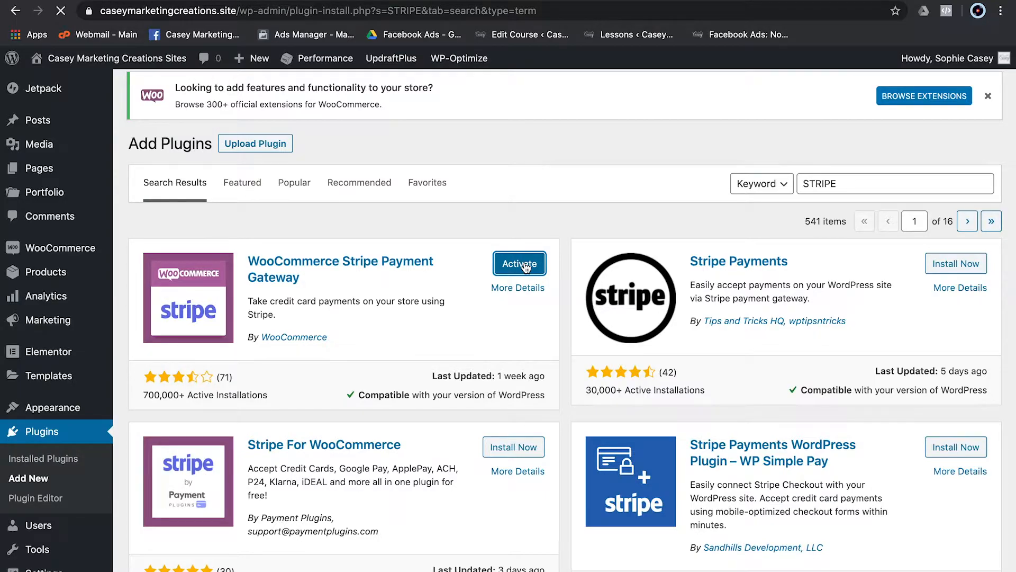
pyautogui.moveTo(432, 376); pyautogui.dragTo(548, 379)
pyautogui.click(548, 379)
pyautogui.moveTo(360, 390); pyautogui.dragTo(542, 396)
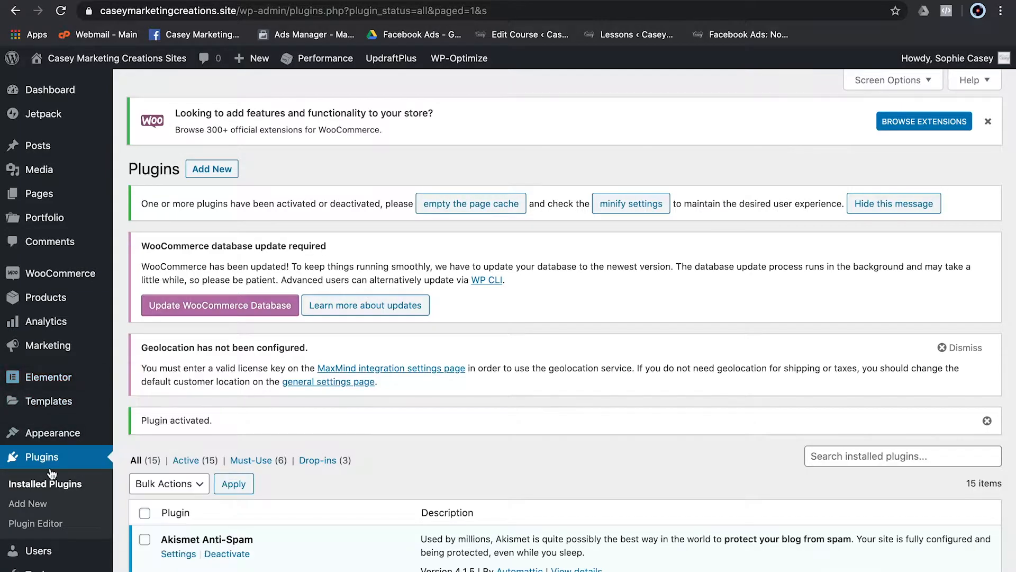
# - Switch on the Stripe – Credit Card (Stripe) toggle in WooCommerce Payments settings
pyautogui.moveTo(46, 281)
pyautogui.click(144, 375)
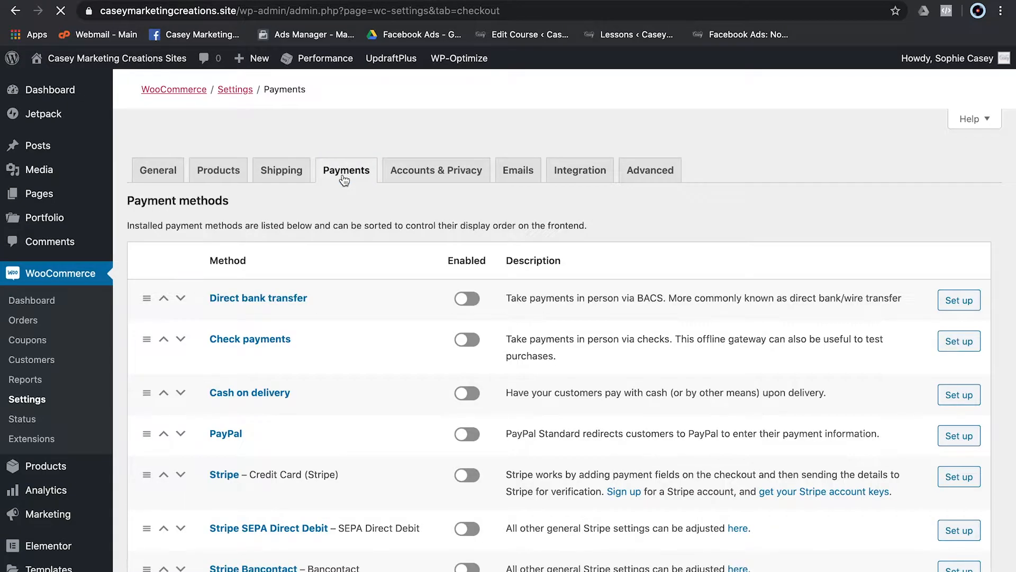
pyautogui.scroll(-5, 358, 405)
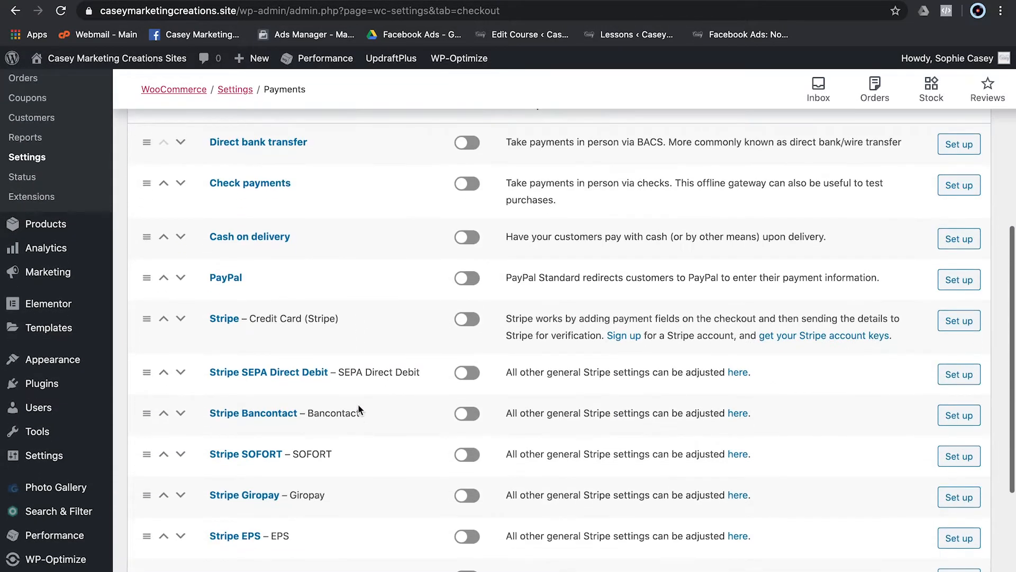
pyautogui.scroll(-1, 358, 404)
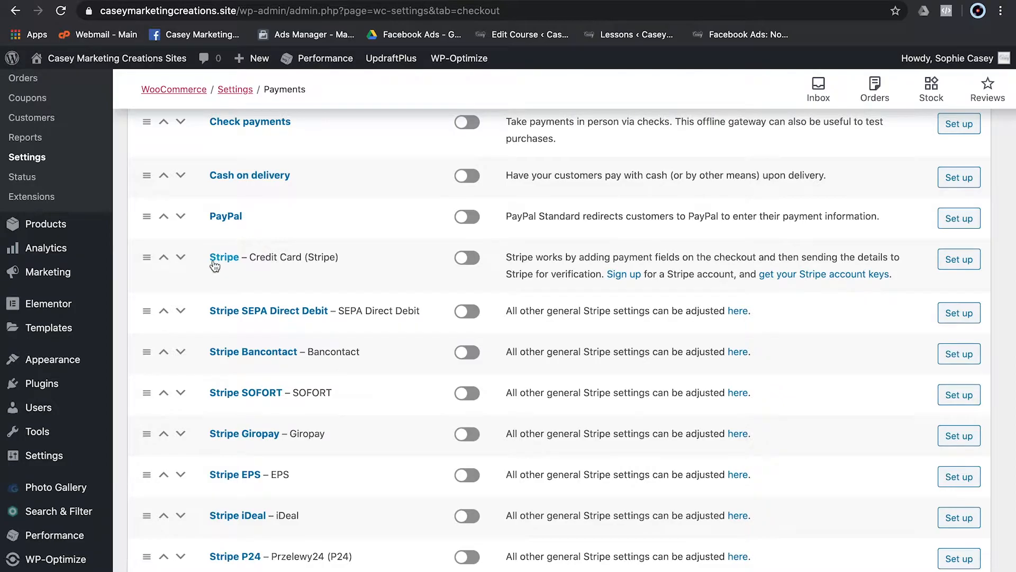
pyautogui.click(472, 261)
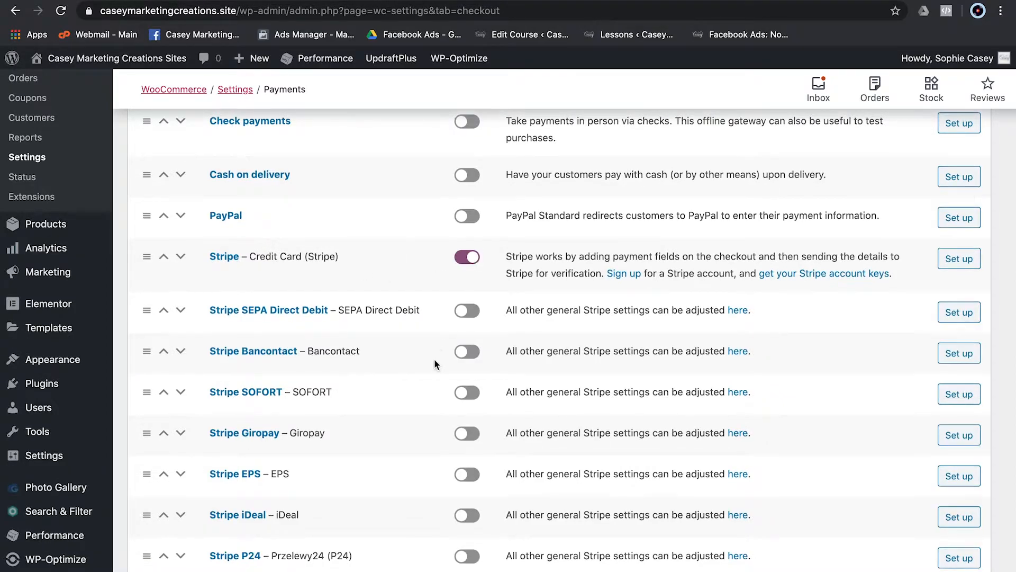
pyautogui.scroll(-3, 434, 358)
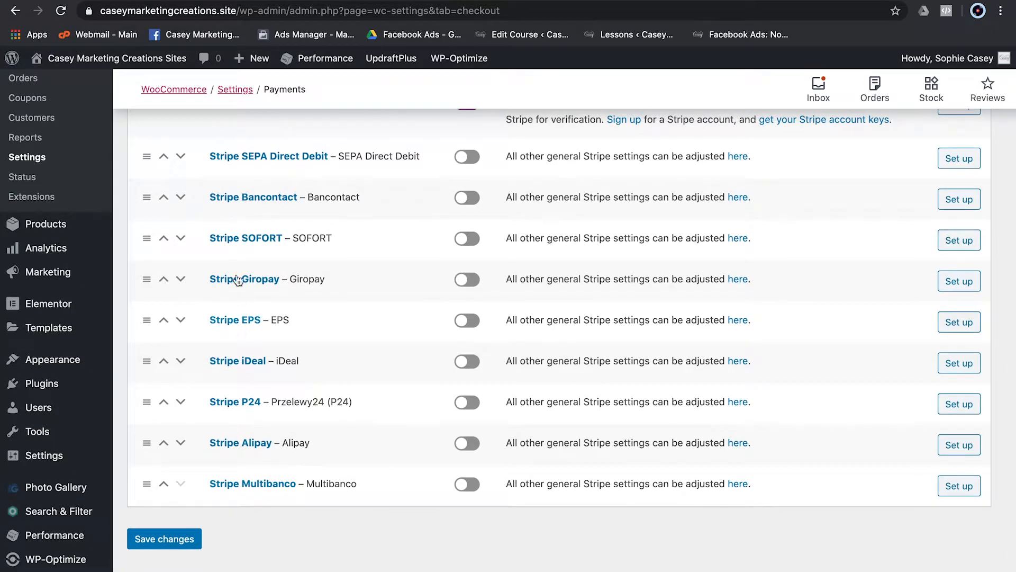
pyautogui.scroll(3, 424, 232)
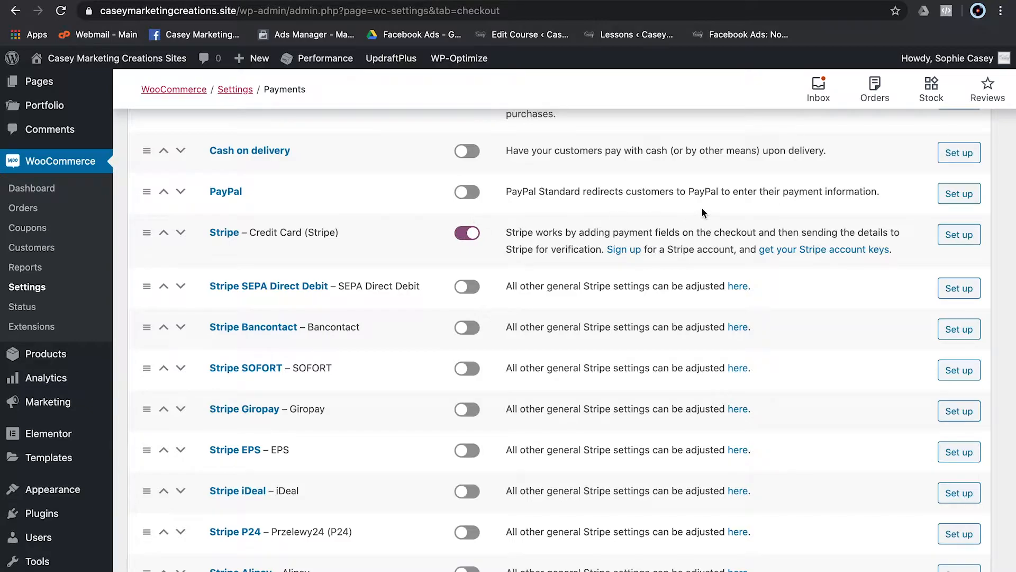
# - Open the Stripe credit card settings and scroll to the Webhook Endpoints and test key fields
pyautogui.click(975, 236)
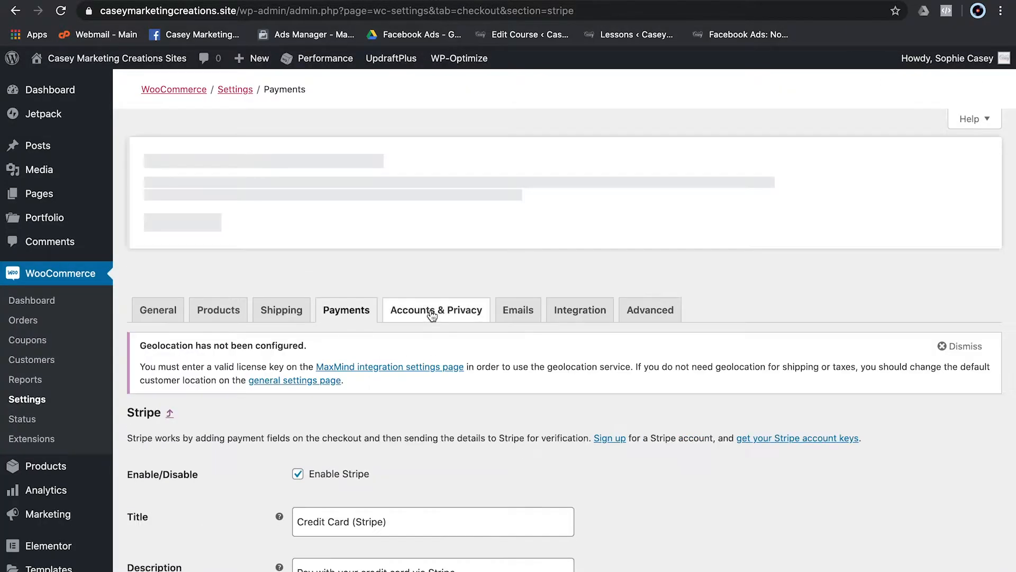
pyautogui.scroll(-4, 215, 463)
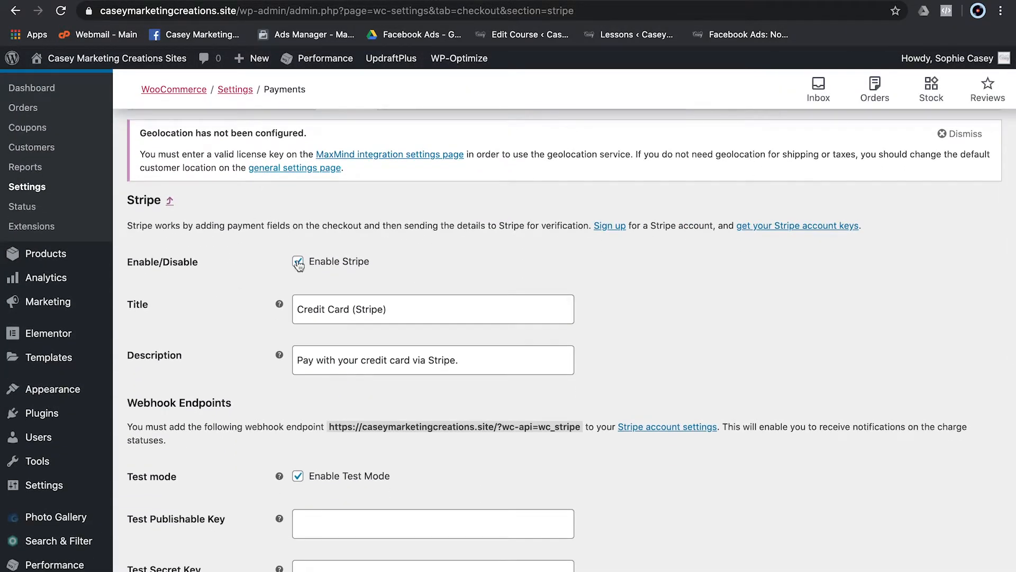
pyautogui.scroll(-5, 231, 421)
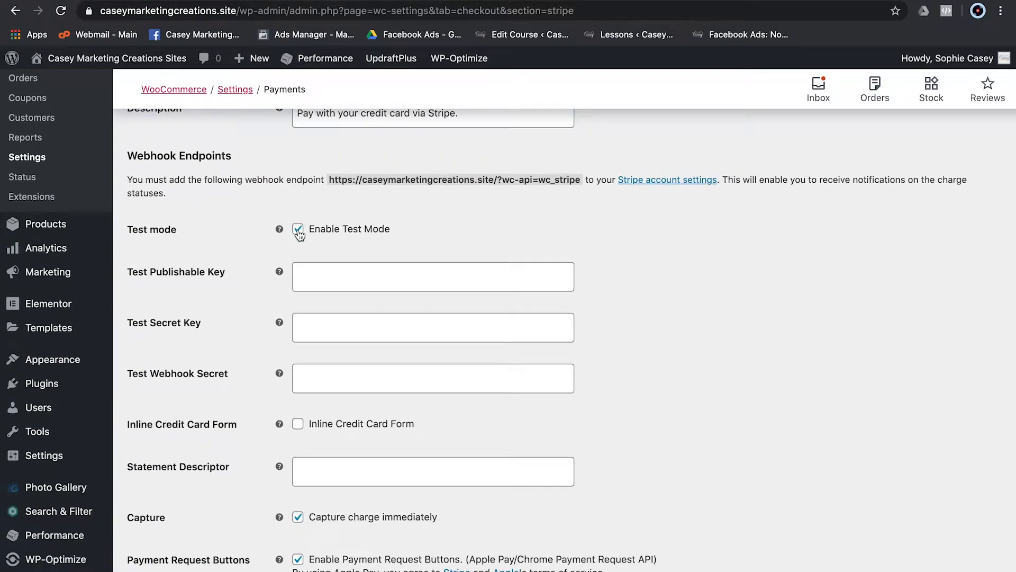
pyautogui.scroll(1, 297, 238)
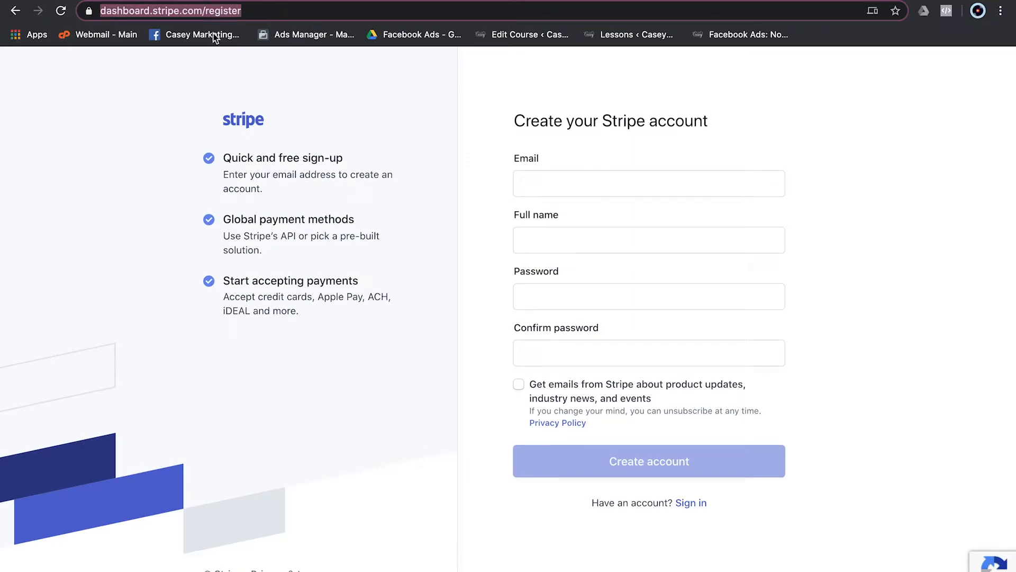
# - Replace the browser address with stripe.com to reach the Stripe dashboard home
pyautogui.moveTo(101, 10); pyautogui.dragTo(159, 8)
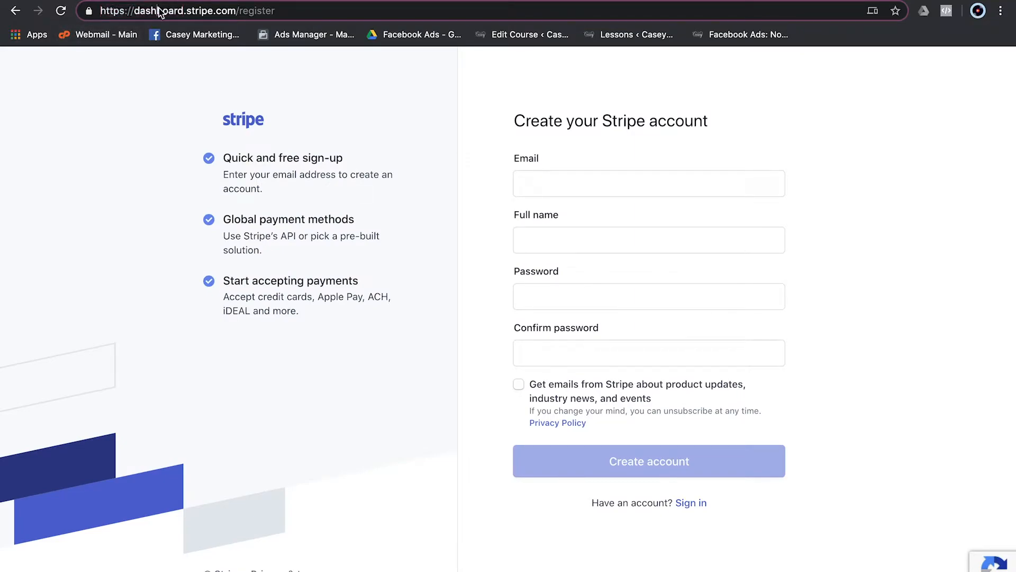
pyautogui.doubleClick(138, 11)
pyautogui.moveTo(195, 16); pyautogui.dragTo(276, 11)
pyautogui.click(302, 10)
pyautogui.press('super+a')
pyautogui.write('STRIPE.COM')
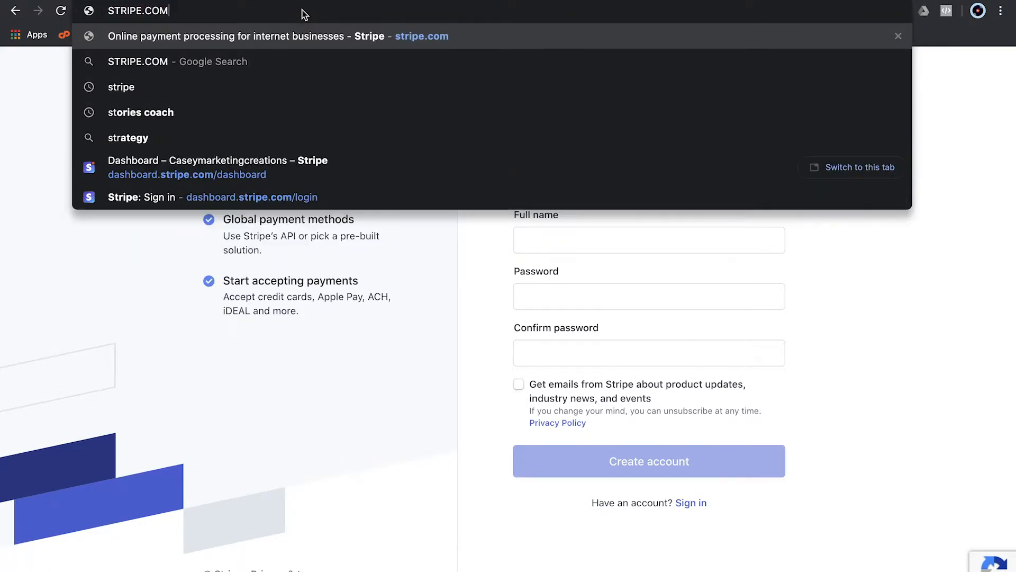
pyautogui.press('Return')
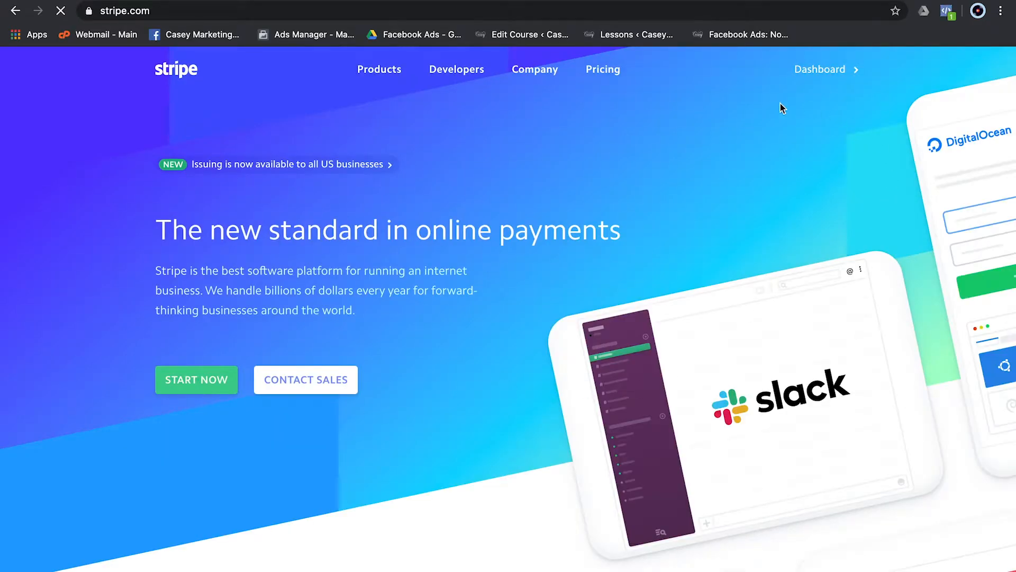
pyautogui.scroll(-5, 474, 275)
pyautogui.scroll(5, 474, 275)
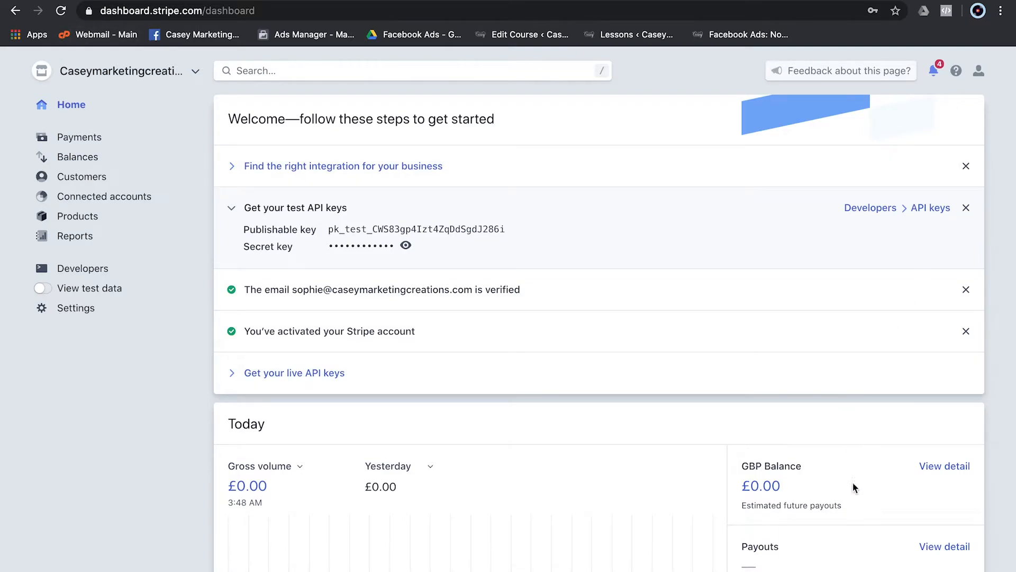
# - Show test data on Stripe's Developers > API keys page and copy the test publishable key
pyautogui.click(78, 270)
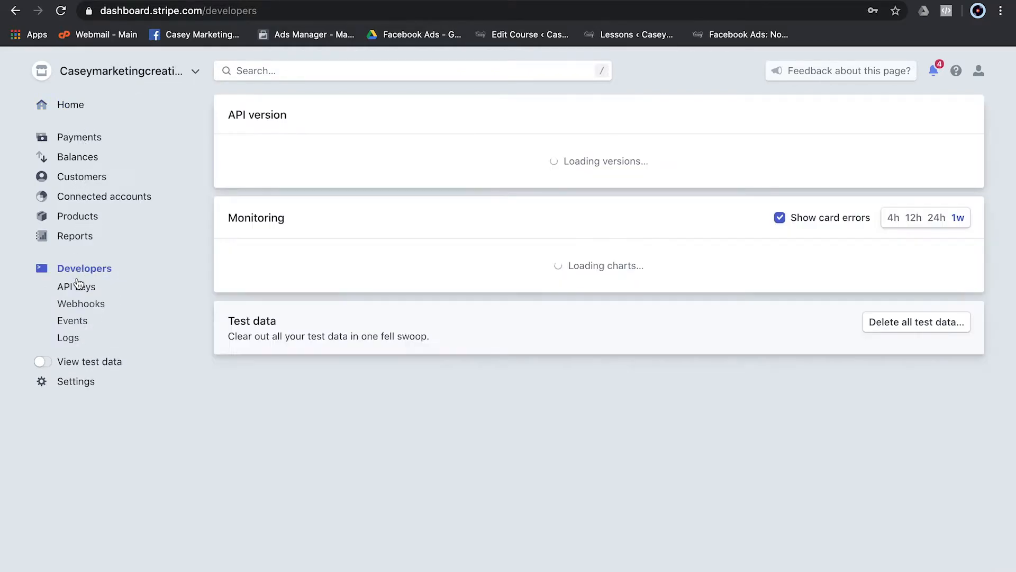
pyautogui.click(78, 286)
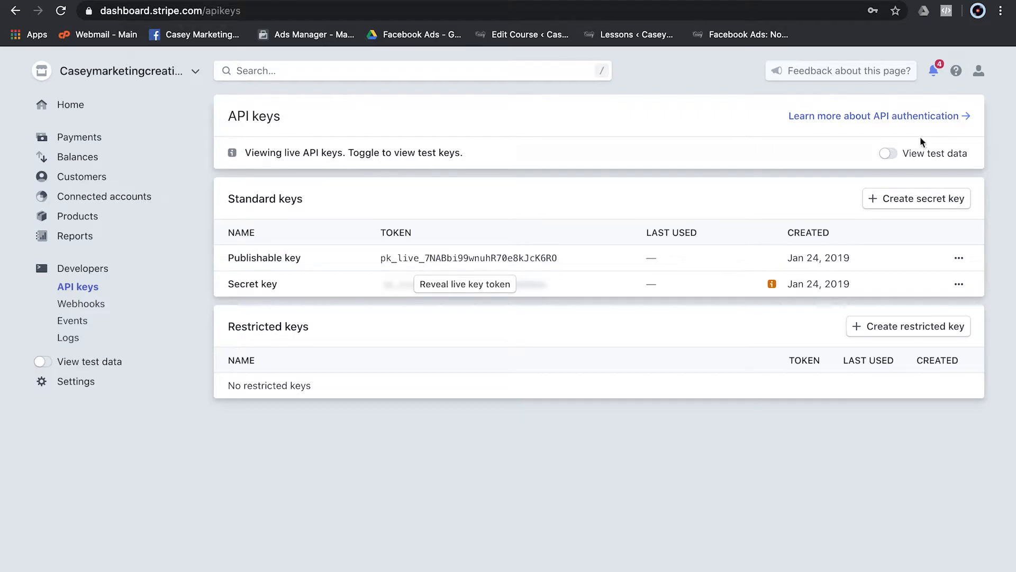
pyautogui.click(890, 153)
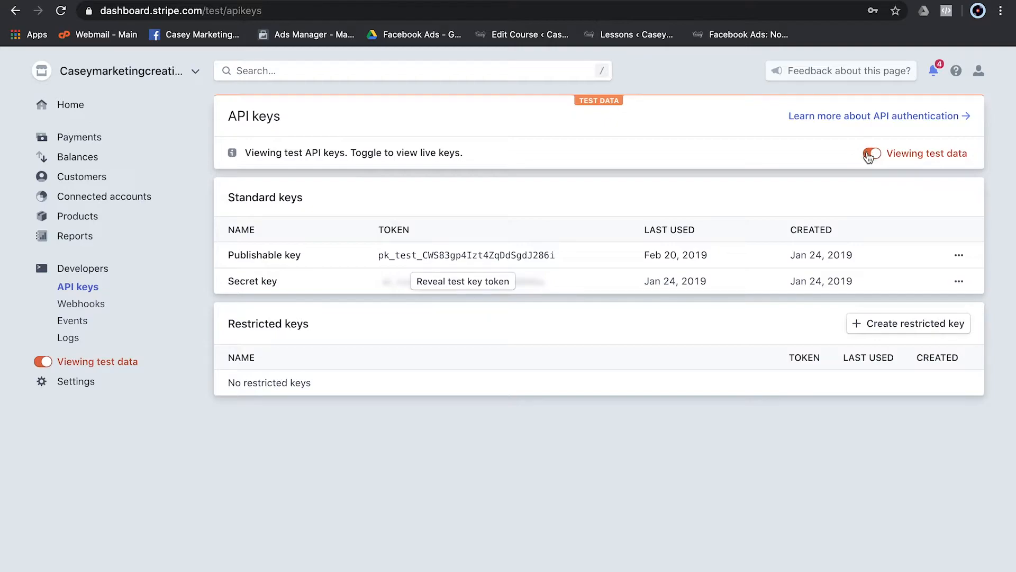
pyautogui.doubleClick(428, 258)
pyautogui.hotkey('ctrl', 'c')
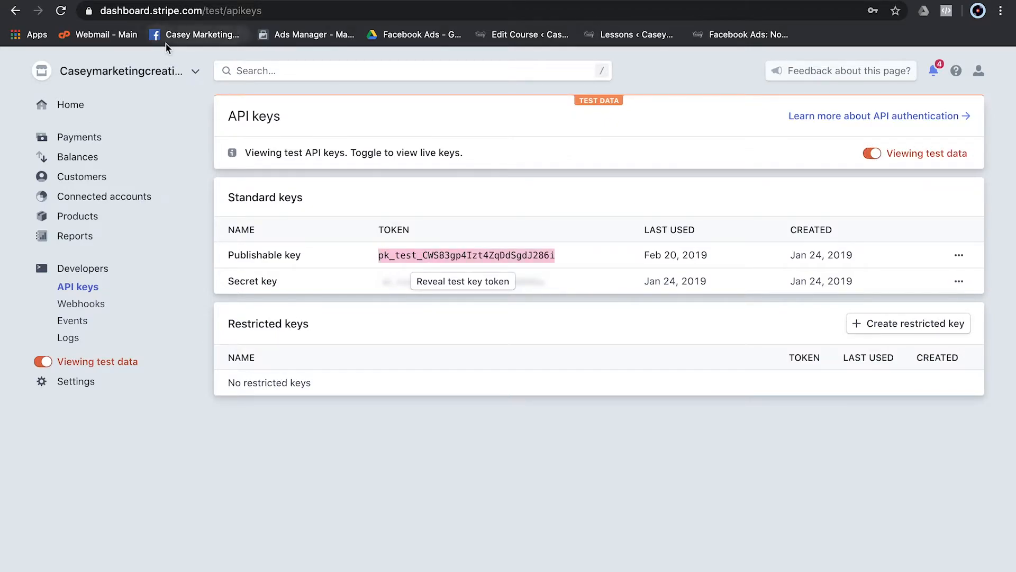
pyautogui.click(159, 1)
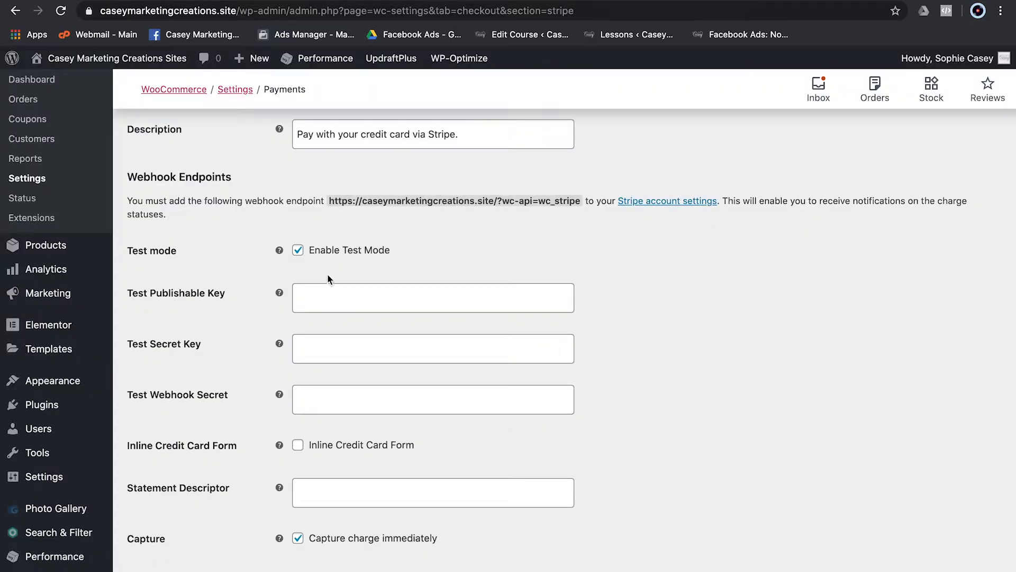
# - Paste Stripe's test publishable and secret keys into WooCommerce's Test Publishable and Test Secret Key fields
pyautogui.click(326, 292)
pyautogui.hotkey('ctrl', 'v')
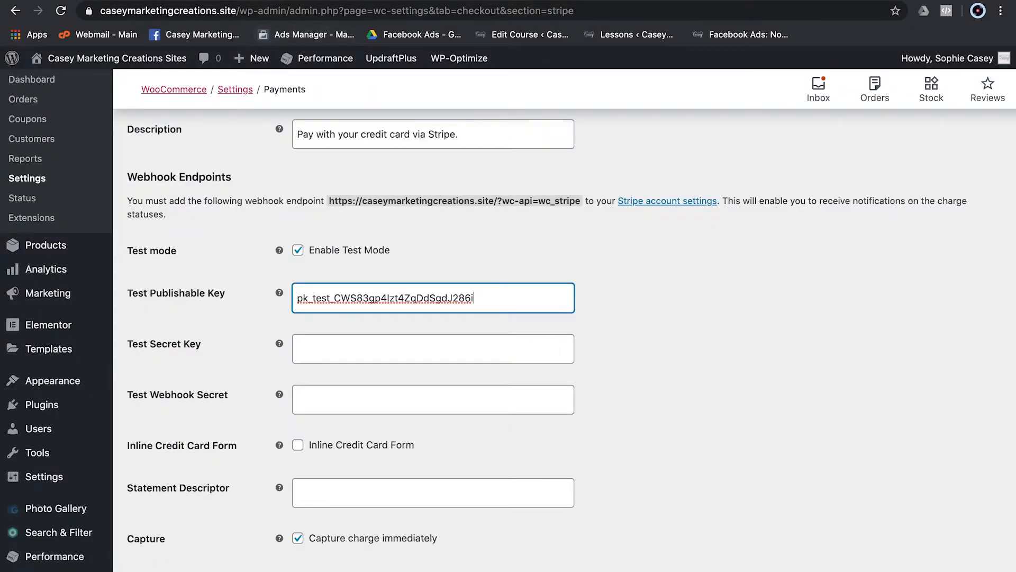
pyautogui.hotkey('ctrl', 'Tab')
pyautogui.click(455, 281)
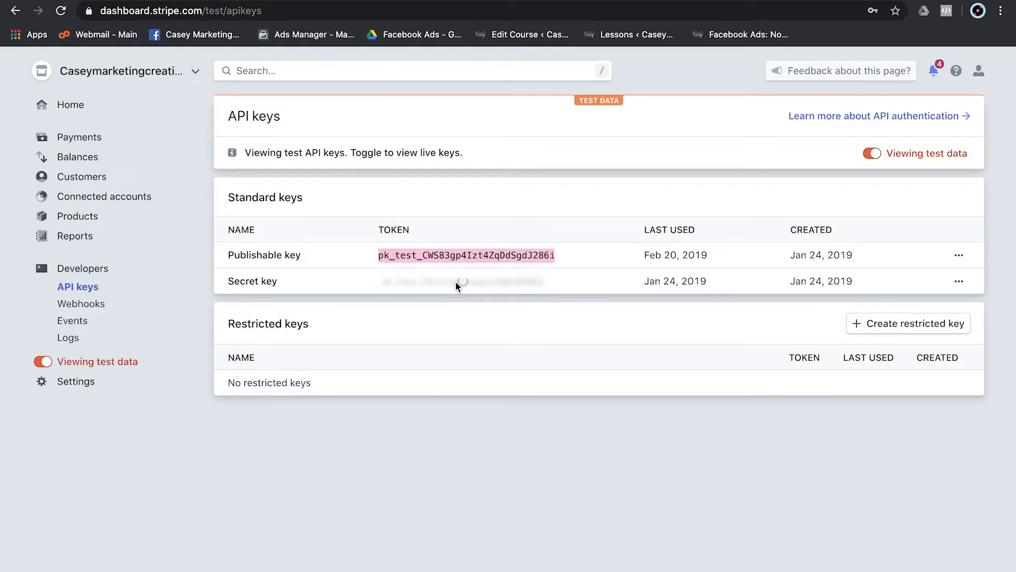
pyautogui.click(405, 283)
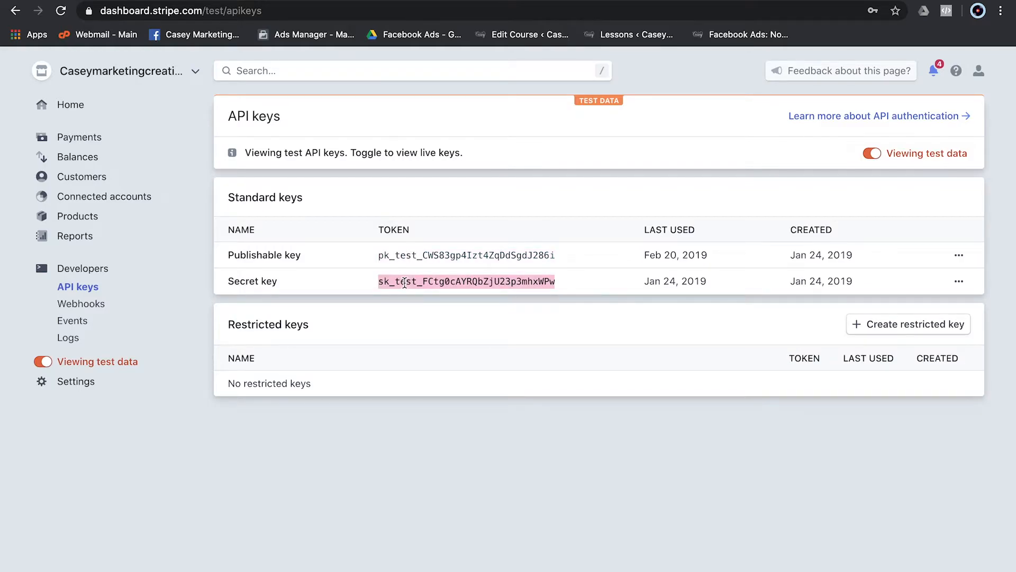
pyautogui.hotkey('ctrl', 'shift', 'Tab')
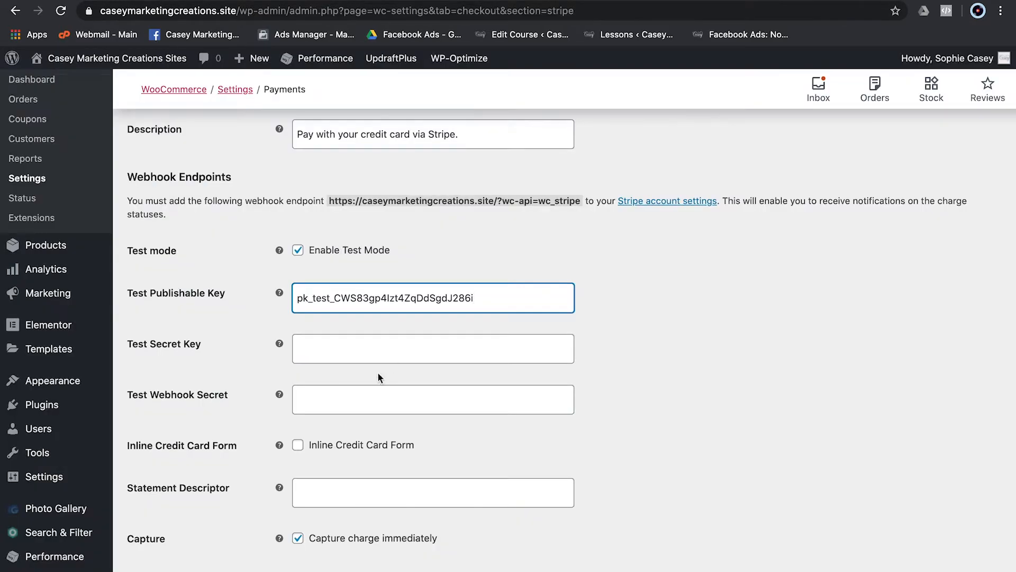
pyautogui.click(327, 345)
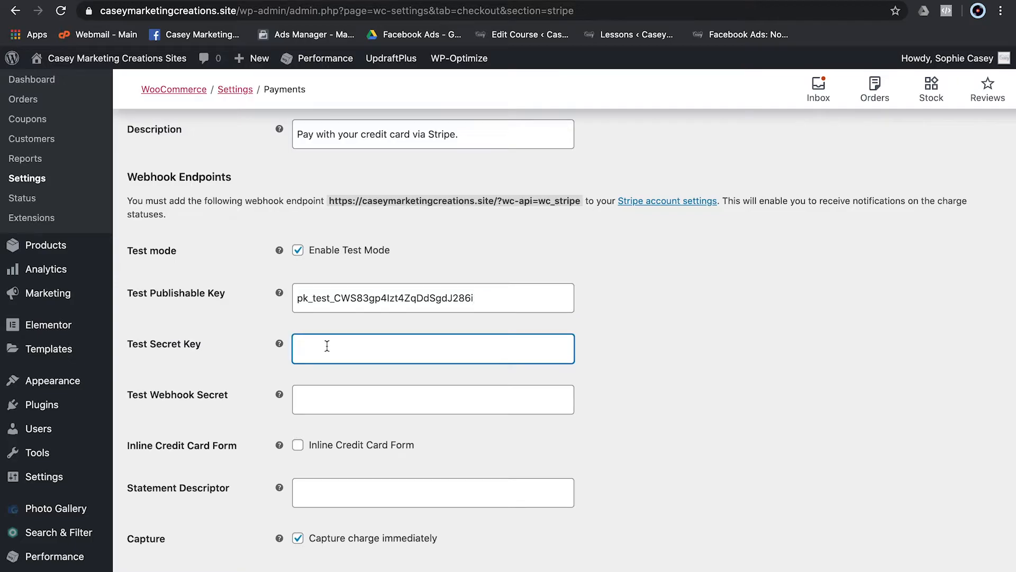
pyautogui.press('super+v')
pyautogui.hotkey('ctrl', 'Tab')
pyautogui.hotkey('ctrl', 'shift', 'Tab')
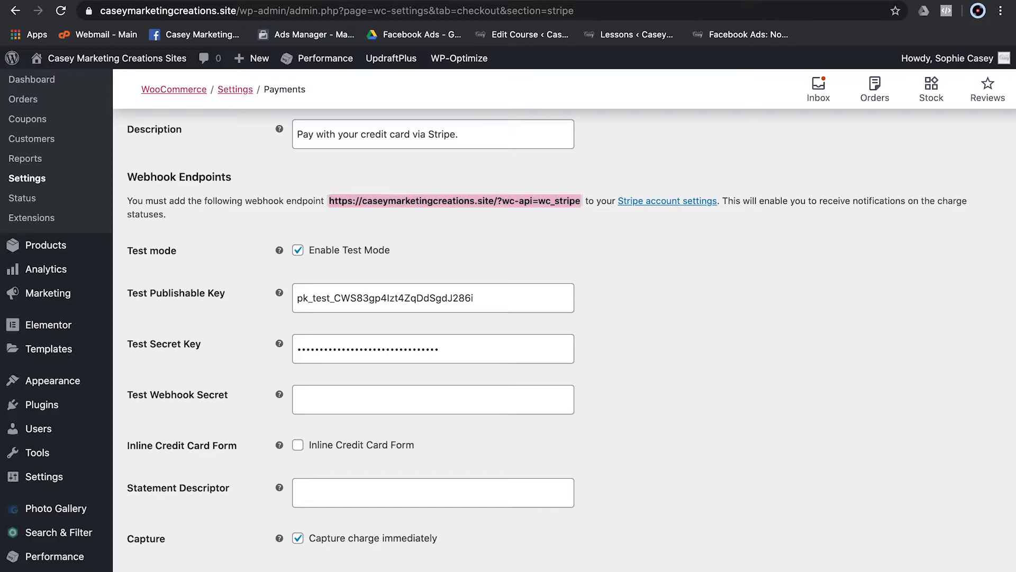
# - Copy the webhook endpoint URL shown in the Stripe settings' Webhook Endpoints notice
pyautogui.click(311, 399)
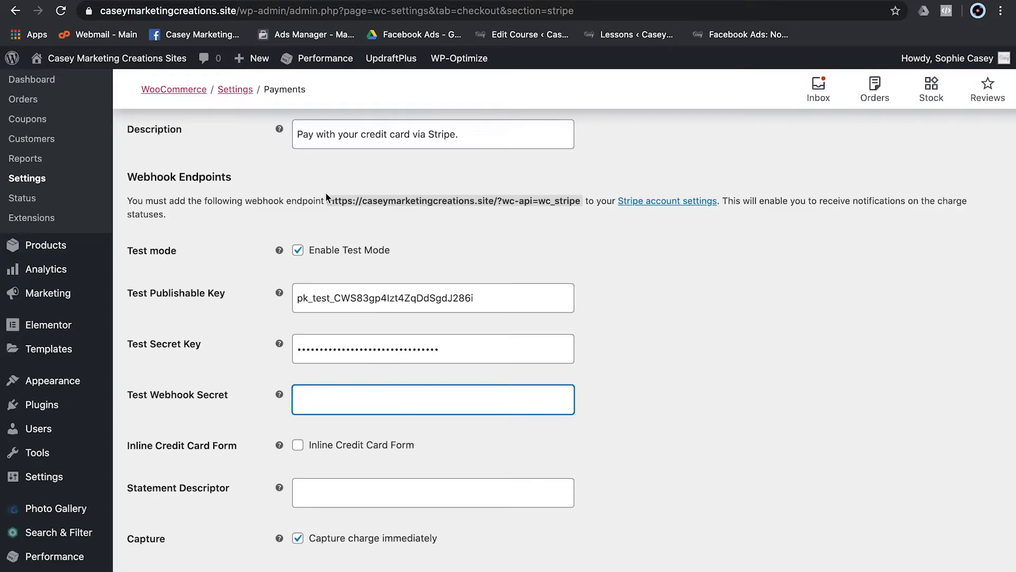
pyautogui.moveTo(127, 199); pyautogui.dragTo(327, 214)
pyautogui.click(327, 214)
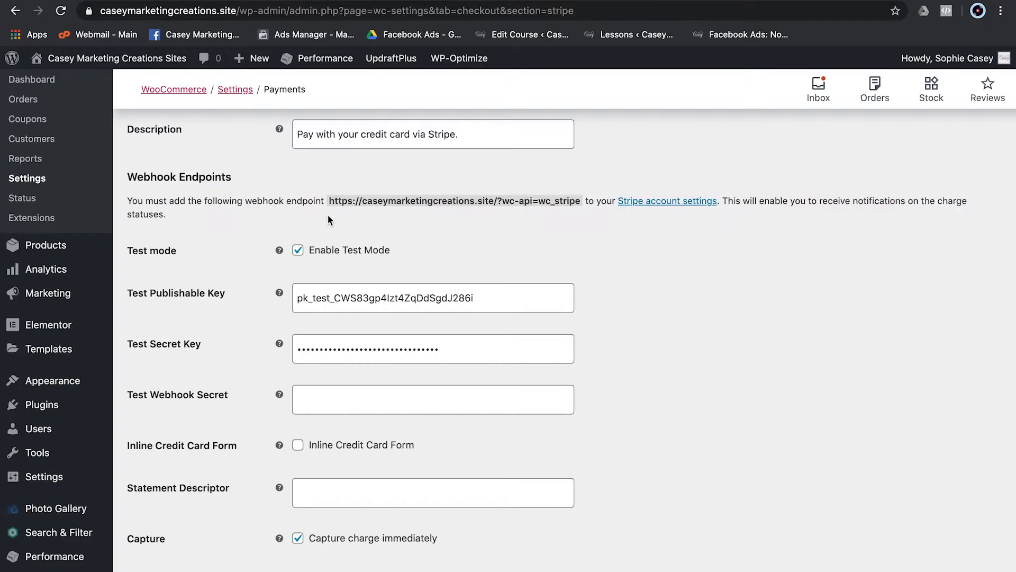
pyautogui.moveTo(331, 199); pyautogui.dragTo(581, 204)
pyautogui.hotkey('ctrl', 'c')
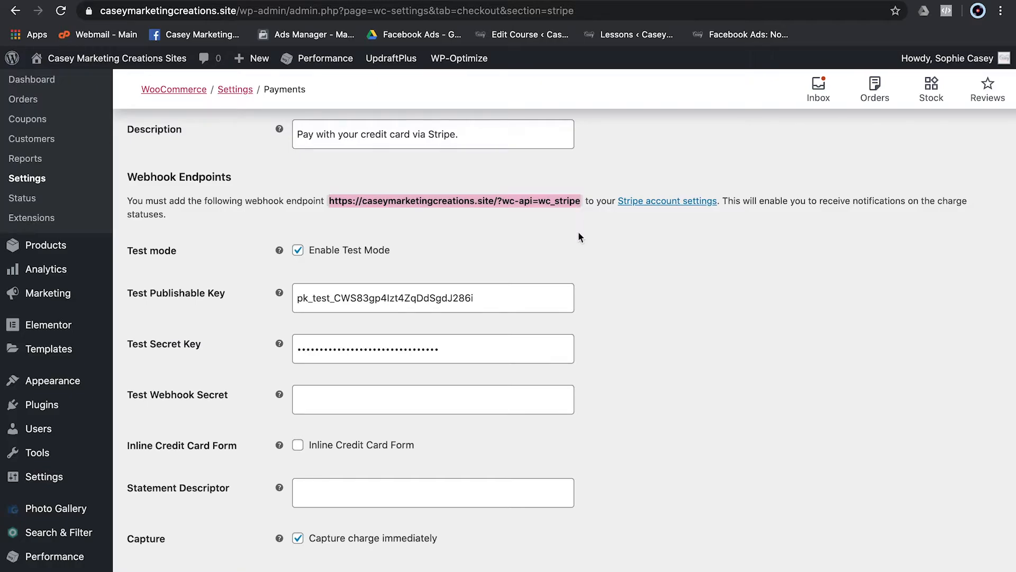
pyautogui.click(263, 1)
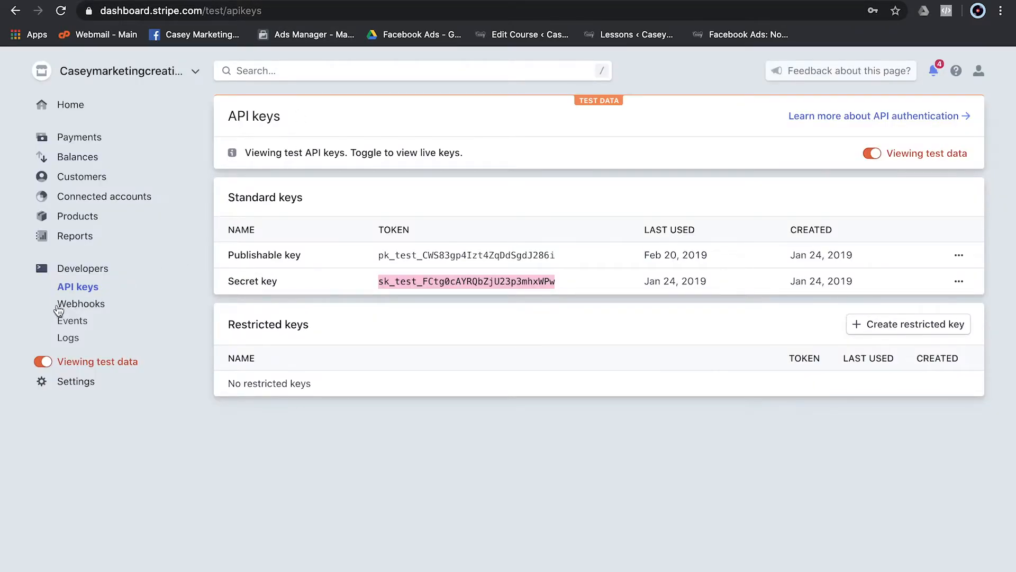
# - Add a Stripe webhook endpoint using the pasted WooCommerce URL, sending all events
pyautogui.click(78, 306)
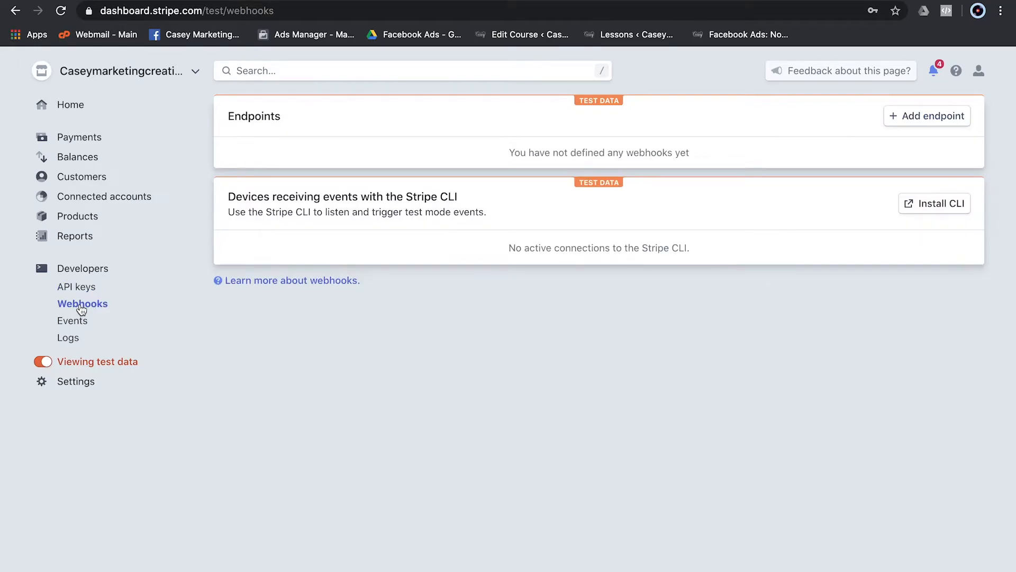
pyautogui.click(906, 119)
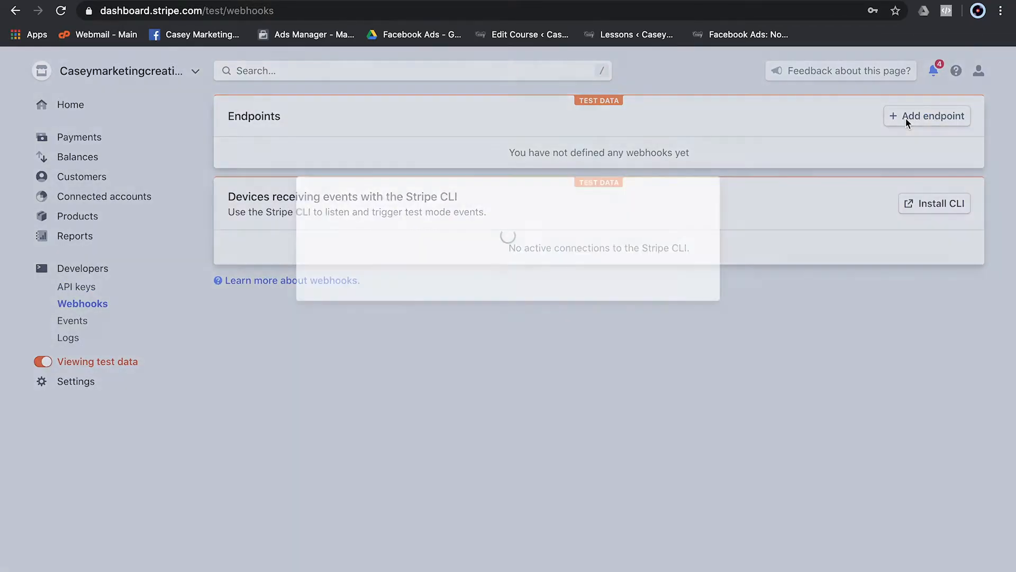
pyautogui.moveTo(406, 152); pyautogui.dragTo(272, 159)
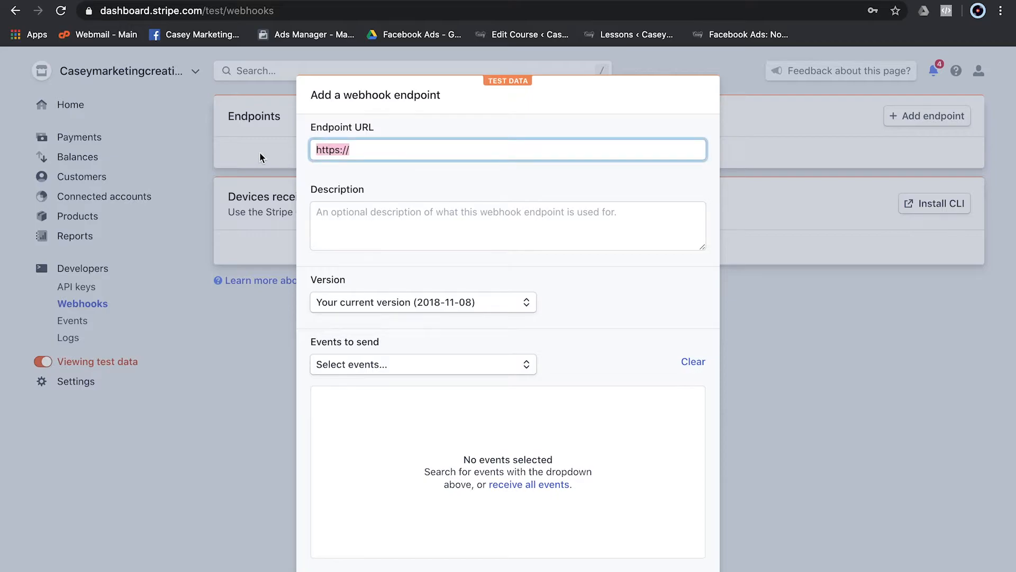
pyautogui.hotkey('ctrl', 'v')
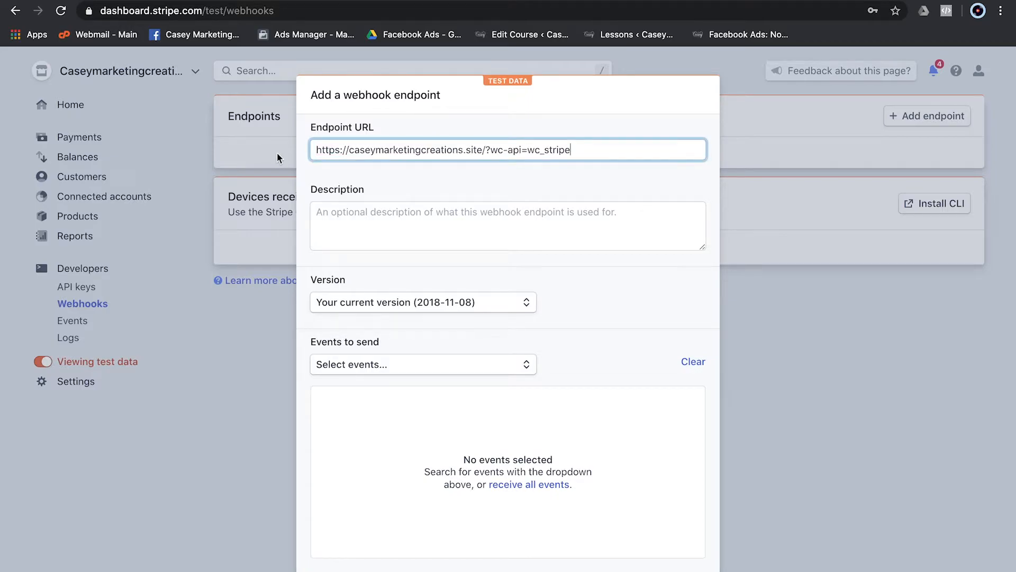
pyautogui.scroll(-2, 367, 396)
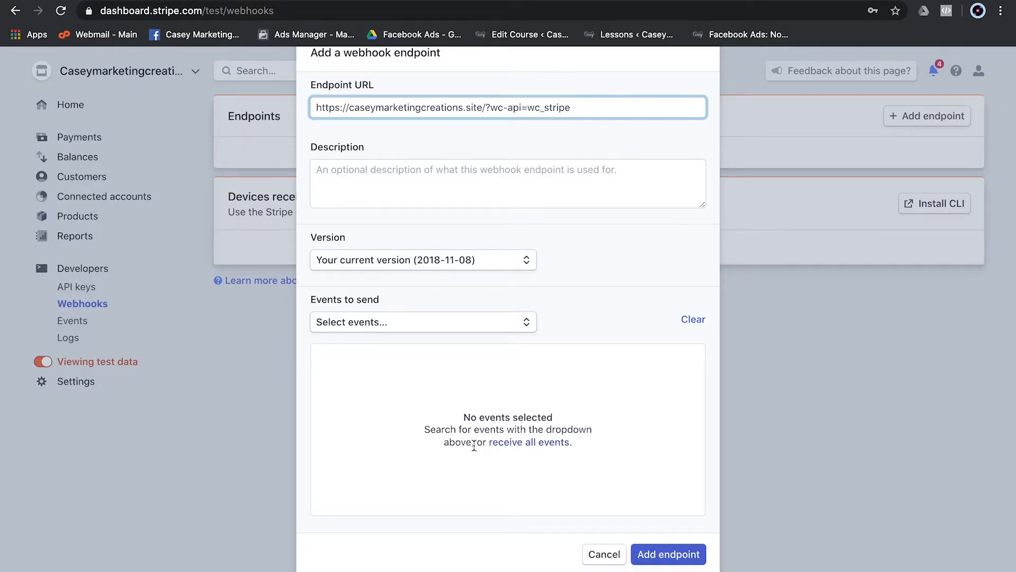
pyautogui.click(538, 443)
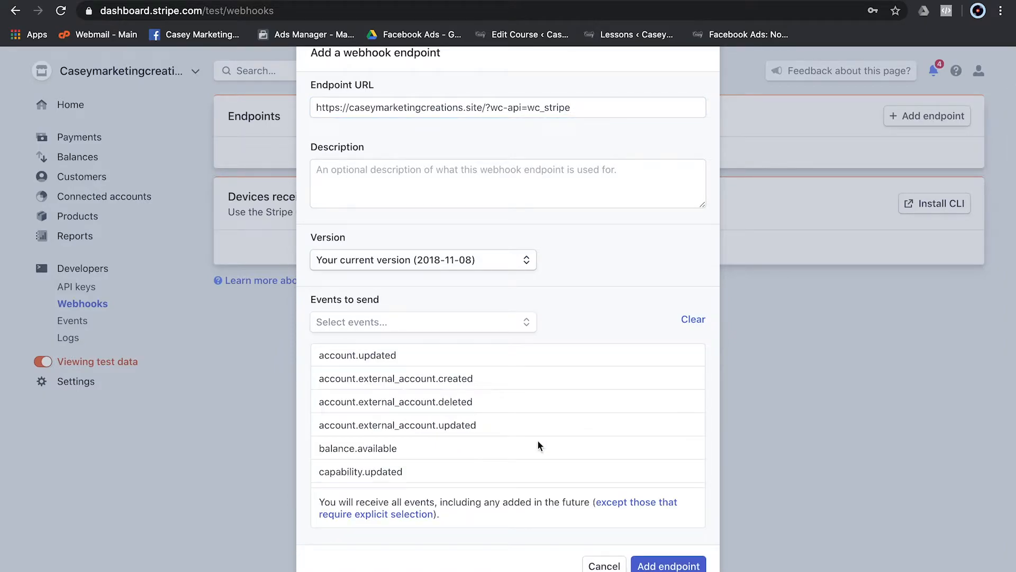
pyautogui.scroll(-4, 538, 444)
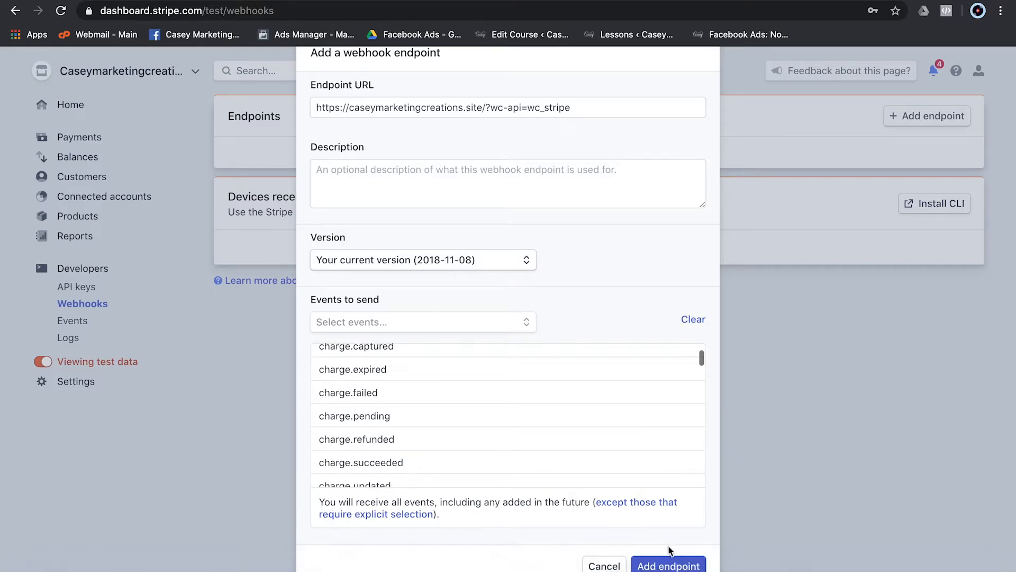
pyautogui.click(667, 566)
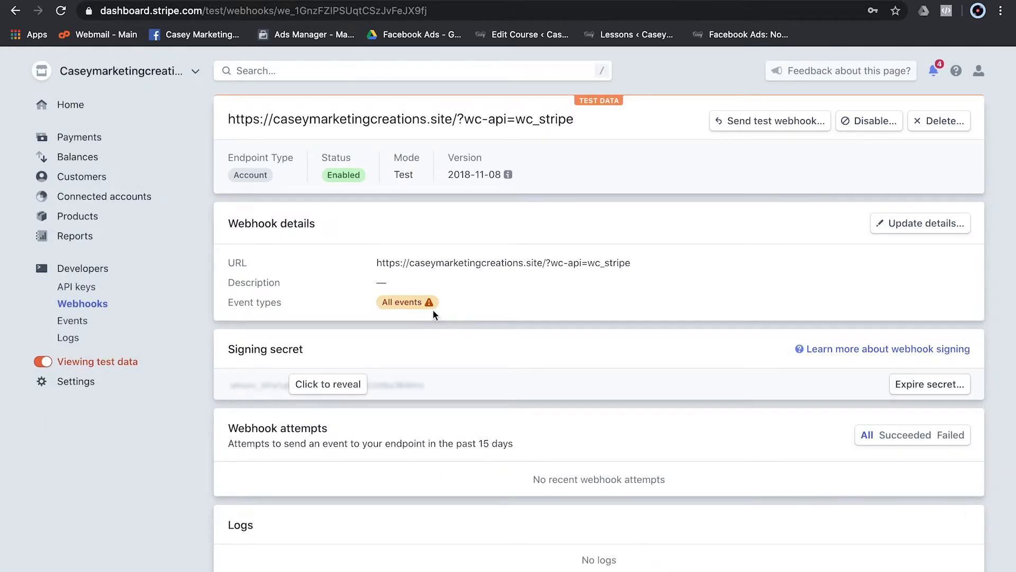
# - Reveal the new webhook's signing secret and select it
pyautogui.moveTo(427, 306)
pyautogui.click(327, 384)
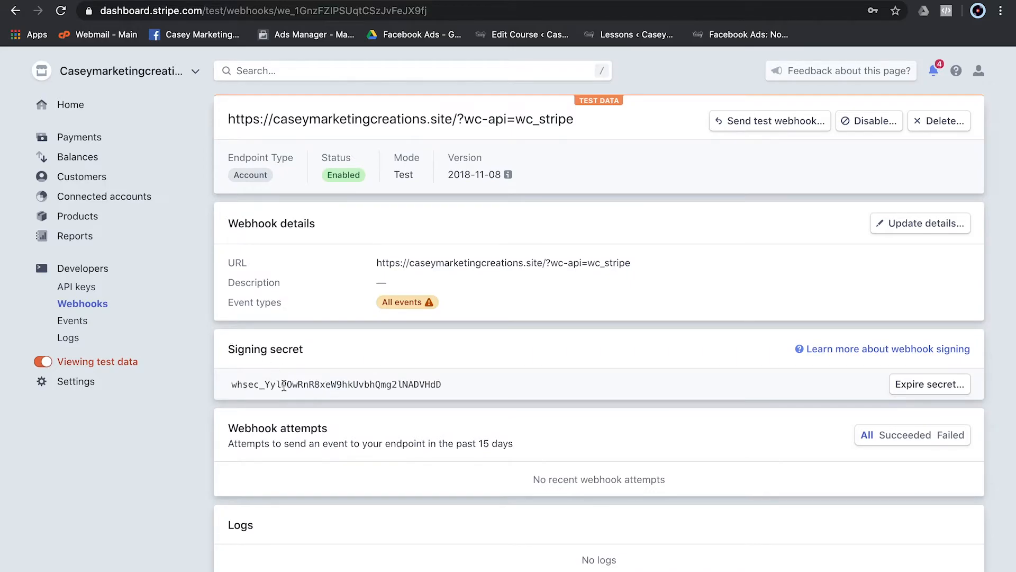
pyautogui.doubleClick(304, 384)
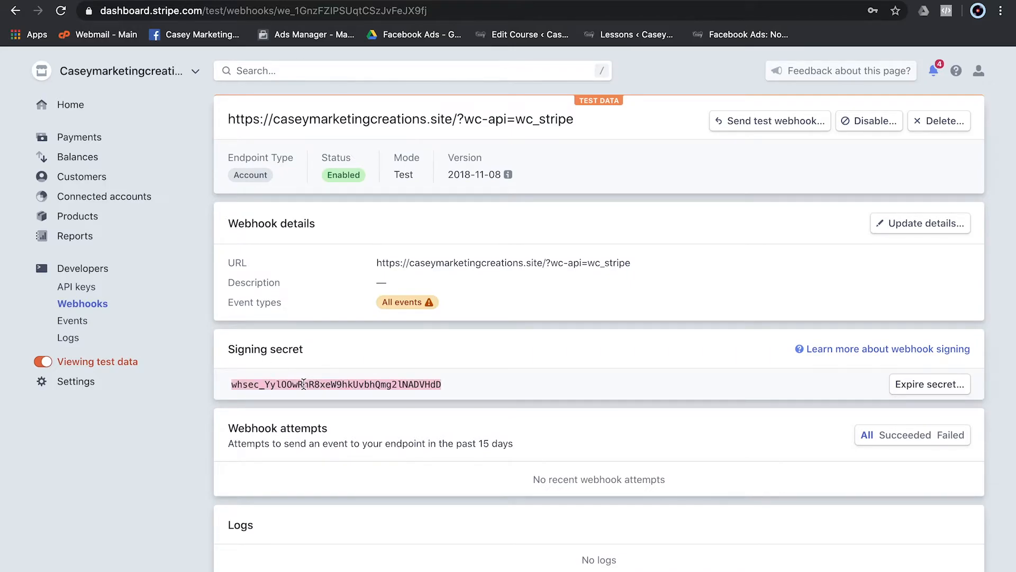
# - Paste the signing secret into Test Webhook Secret and enable the inline credit card form
pyautogui.hotkey('ctrl', 'Tab')
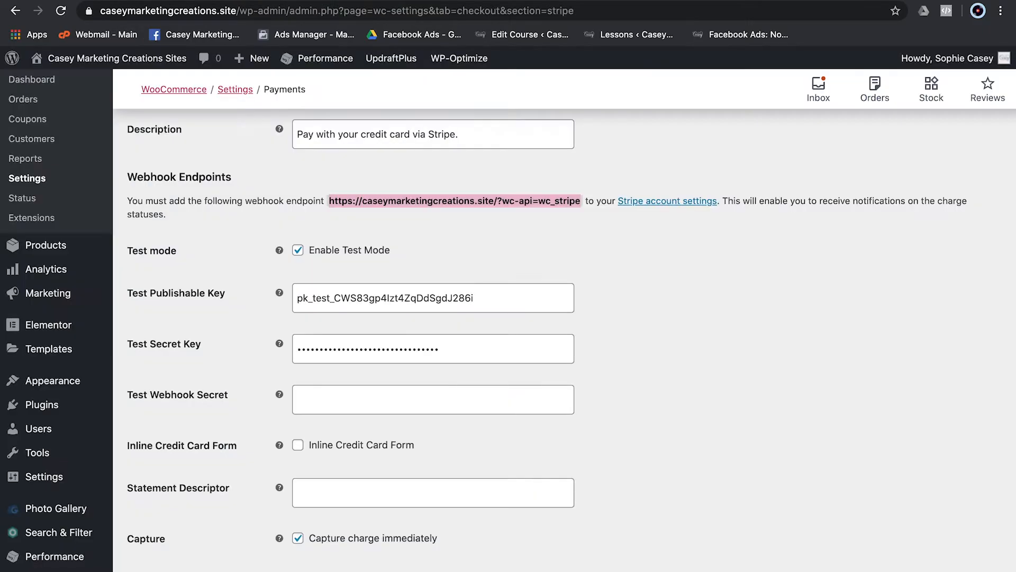
pyautogui.click(329, 396)
pyautogui.hotkey('ctrl', 'v')
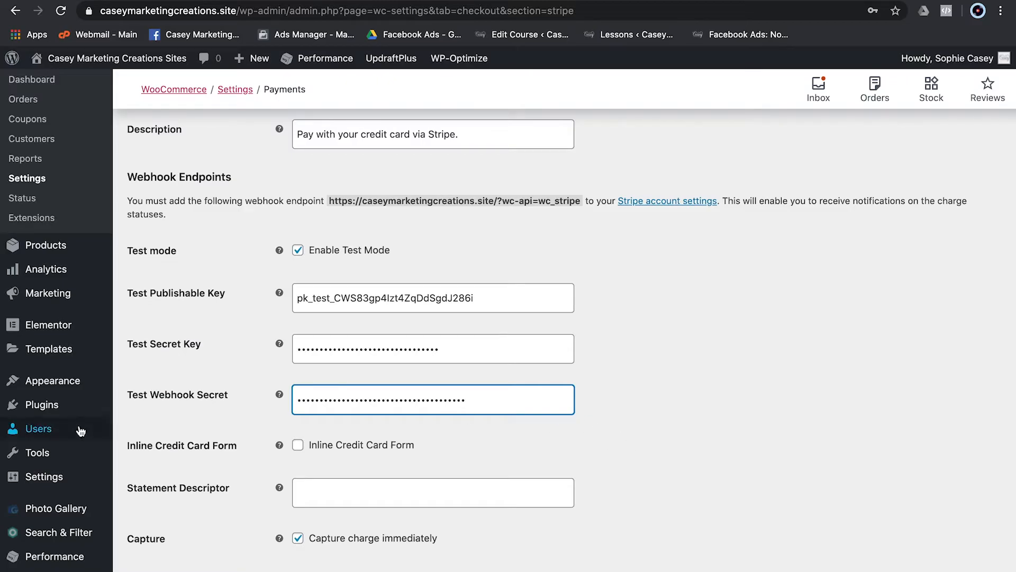
pyautogui.click(298, 445)
# - Set statement descriptor 'BusinessName', disable payment request buttons, and save the Stripe settings
pyautogui.scroll(-3, 239, 456)
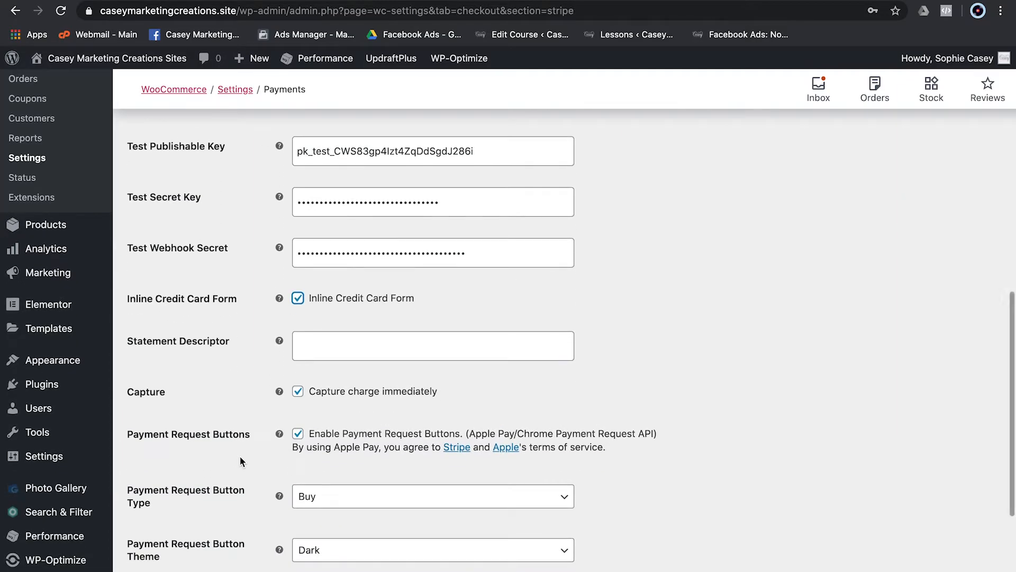
pyautogui.click(325, 349)
pyautogui.write('BusinessName')
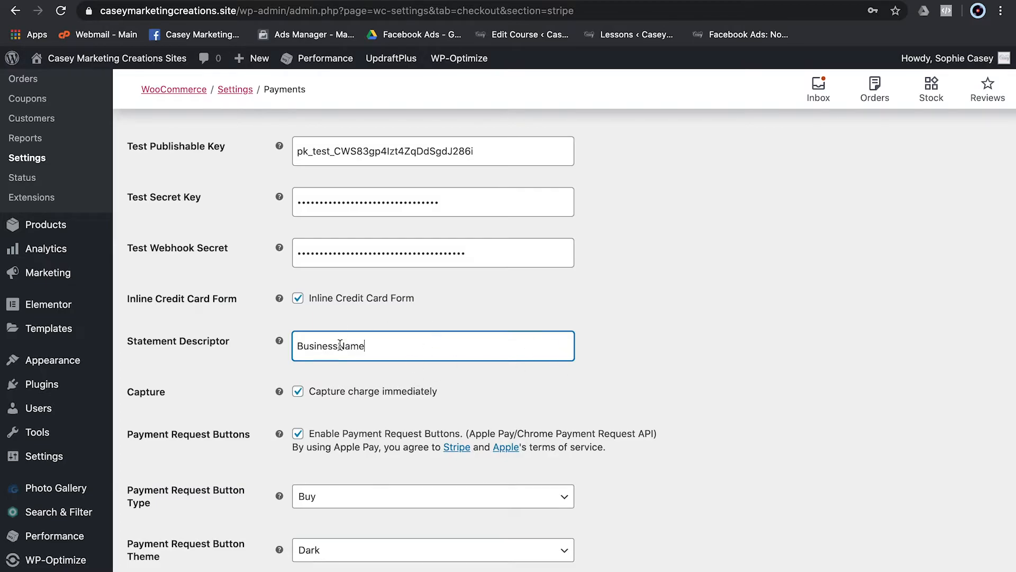
pyautogui.moveTo(280, 390)
pyautogui.scroll(-3, 259, 439)
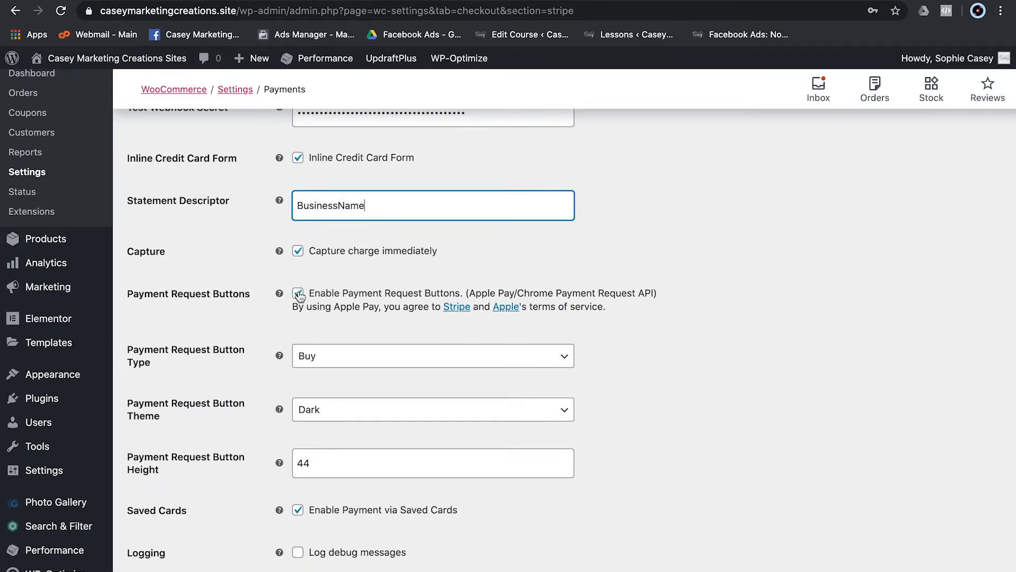
pyautogui.click(304, 296)
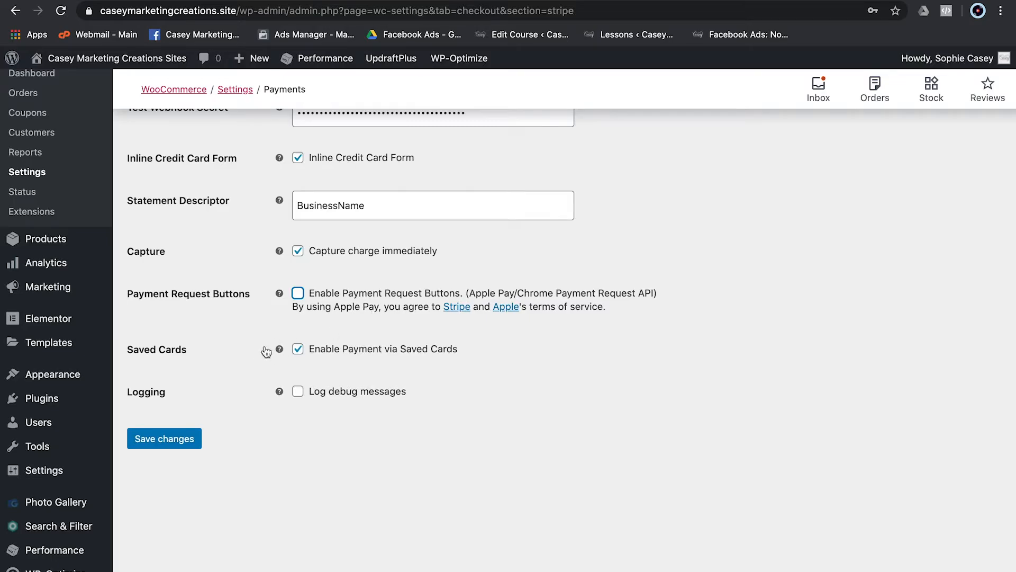
pyautogui.click(172, 444)
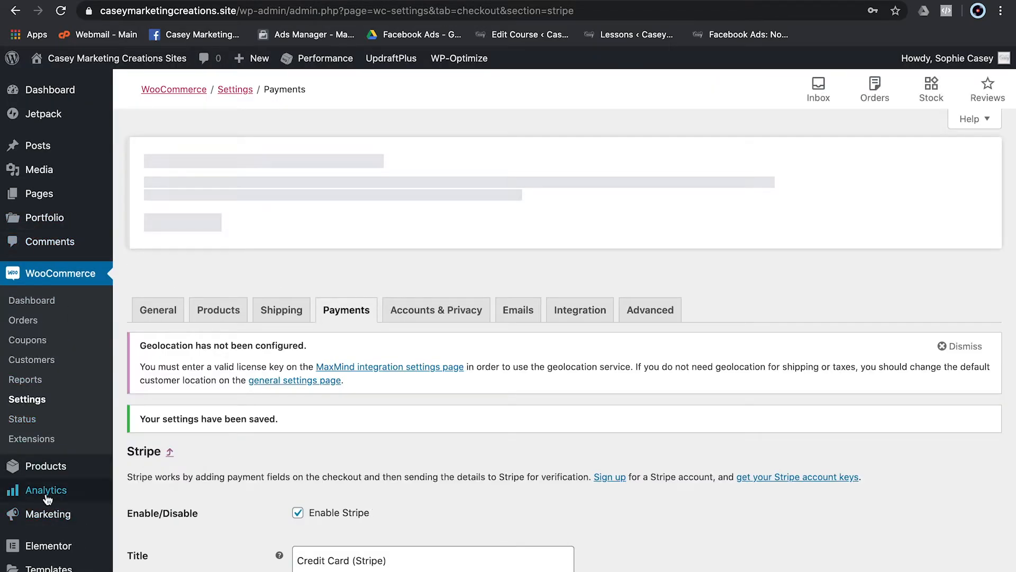
# - Open All Products in a new tab, check the storefront, then return to the Products list
pyautogui.moveTo(47, 472)
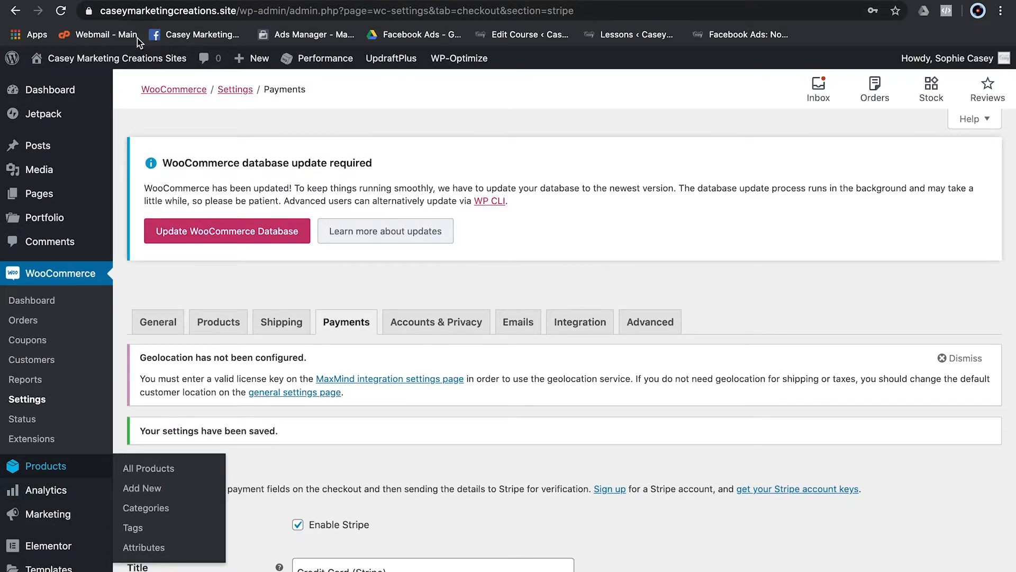
pyautogui.moveTo(89, 61)
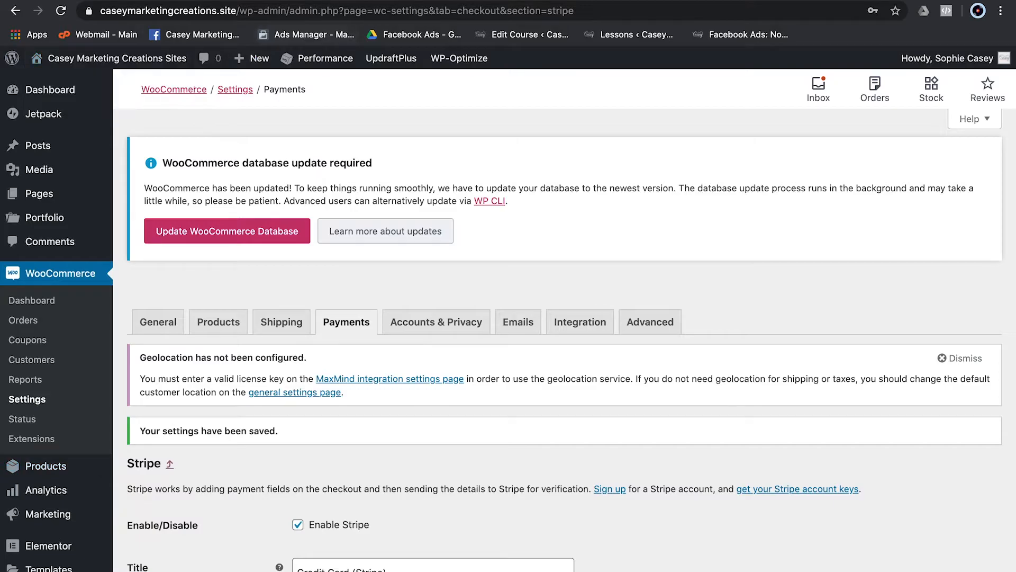
pyautogui.click(212, 1)
pyautogui.hotkey('ctrl', 'Tab')
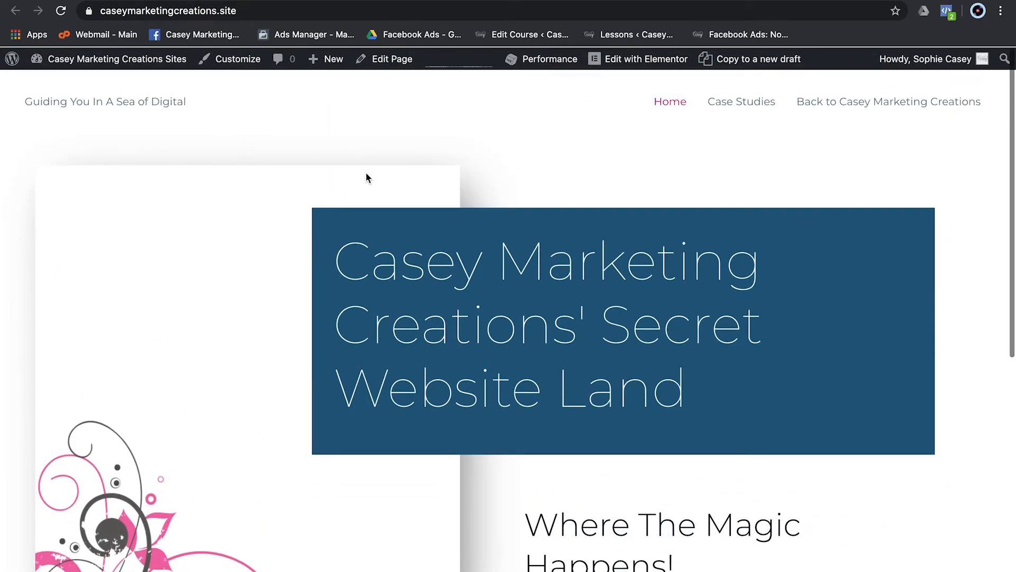
pyautogui.click(285, 1)
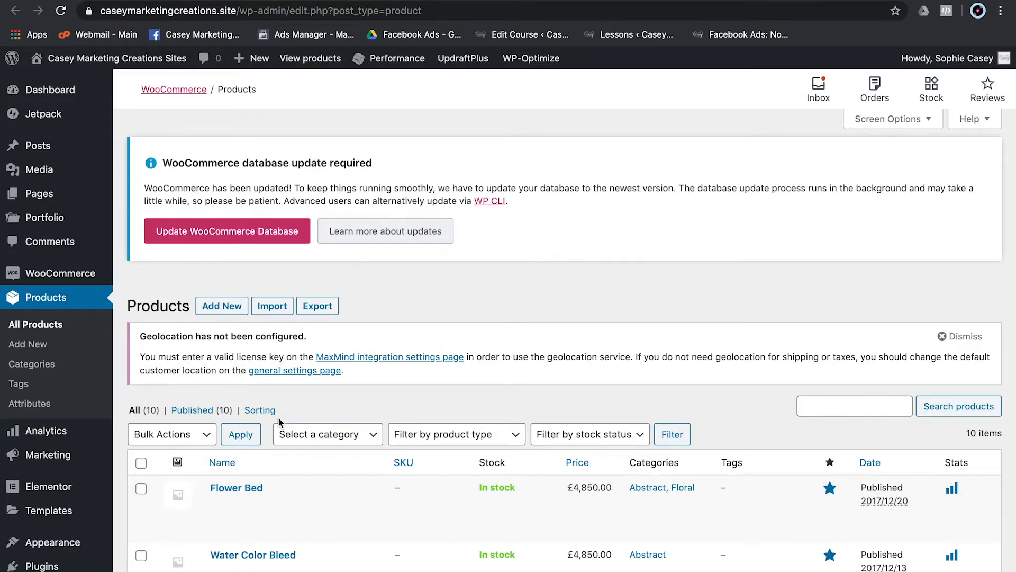
pyautogui.scroll(-3, 281, 550)
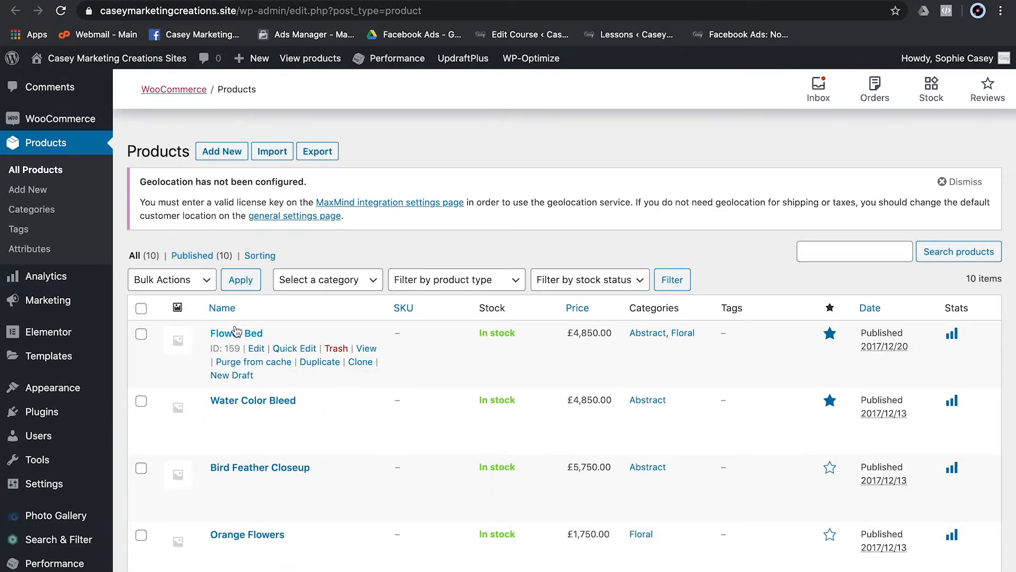
# - Open the Flower Bed product, add it to the cart, and view the £4,850.00 cart
pyautogui.click(371, 348)
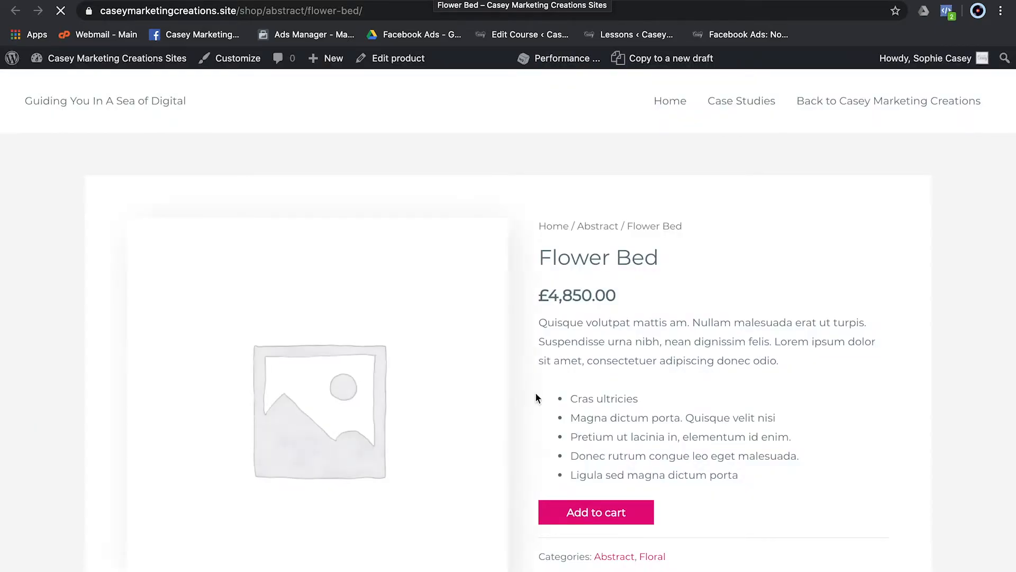
pyautogui.click(592, 513)
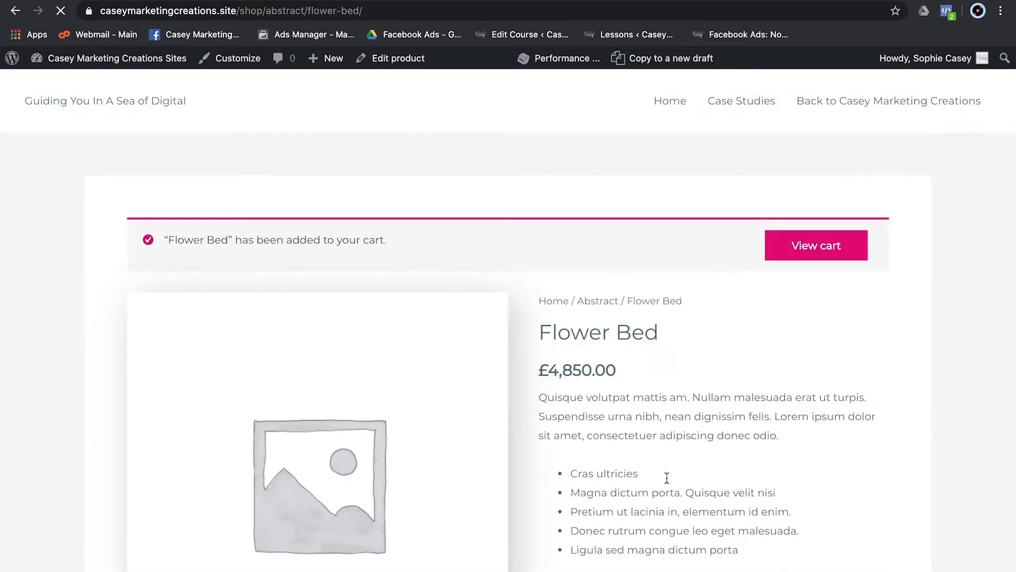
pyautogui.click(816, 245)
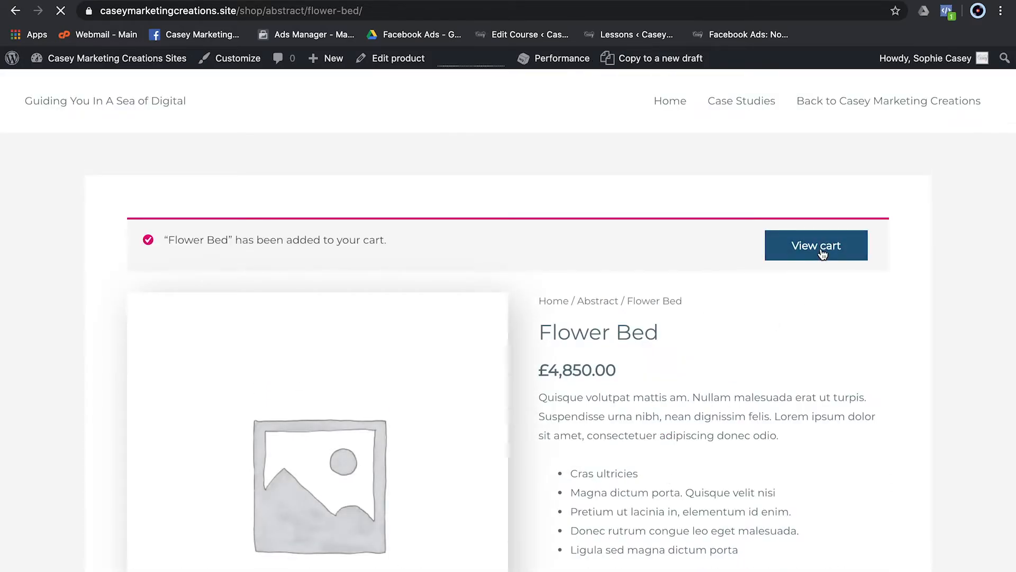
pyautogui.scroll(-3, 621, 389)
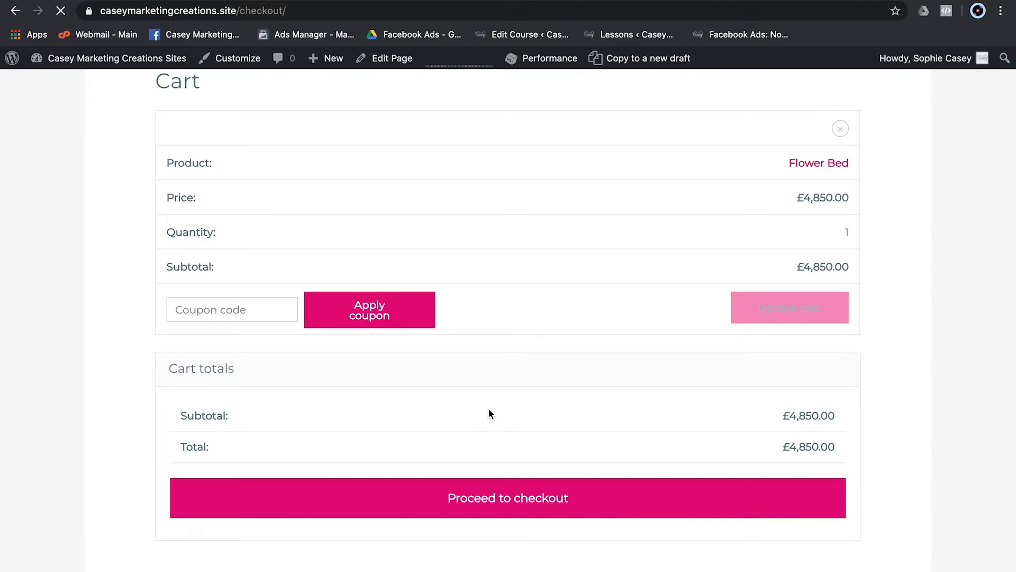
# - Fill in the billing first and last name, town, postcode and phone number
pyautogui.scroll(-3, 490, 413)
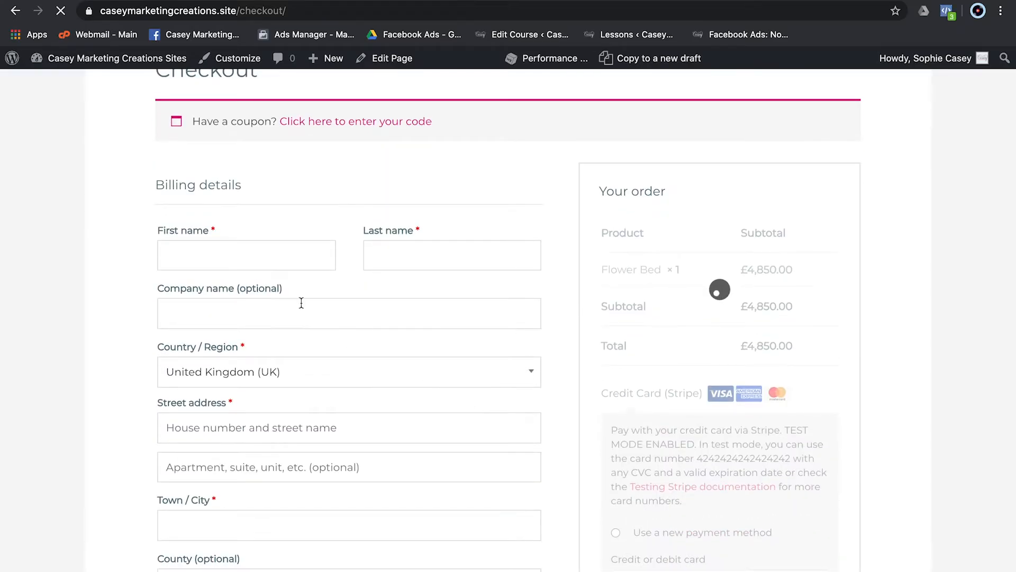
pyautogui.click(197, 256)
pyautogui.write('T')
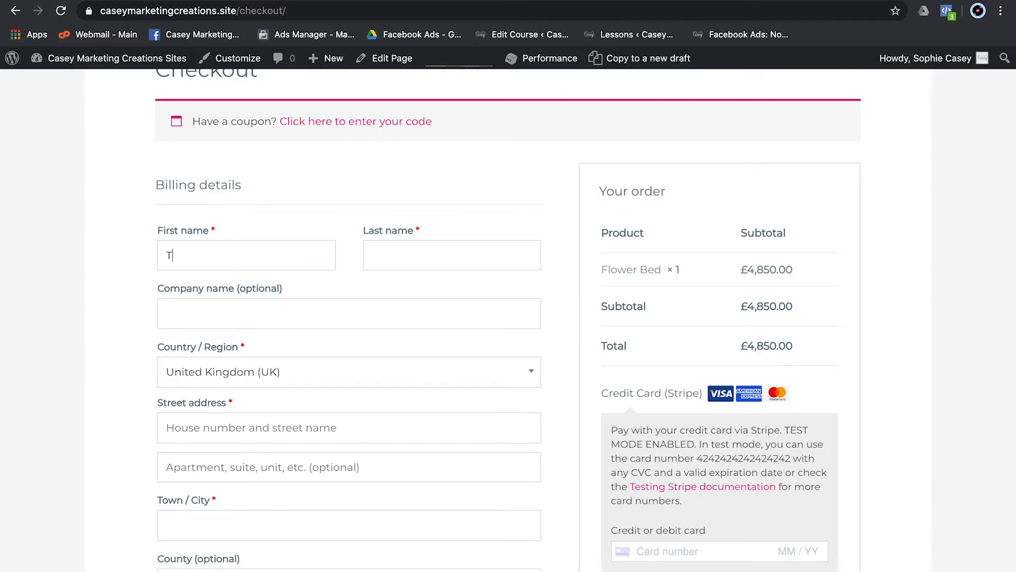
pyautogui.write('Soph')
pyautogui.press('Tab')
pyautogui.write('Tedst')
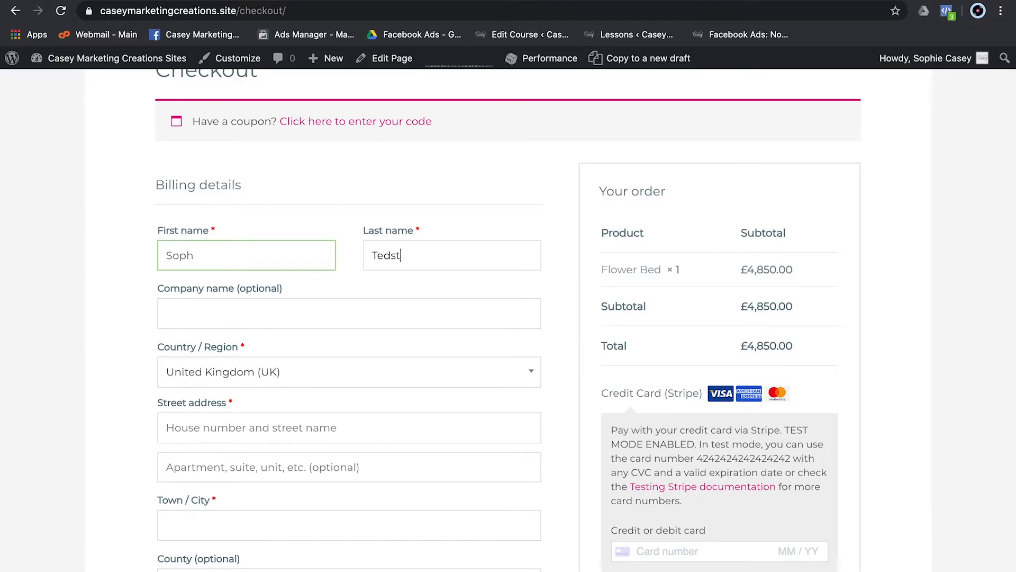
pyautogui.write('CMC')
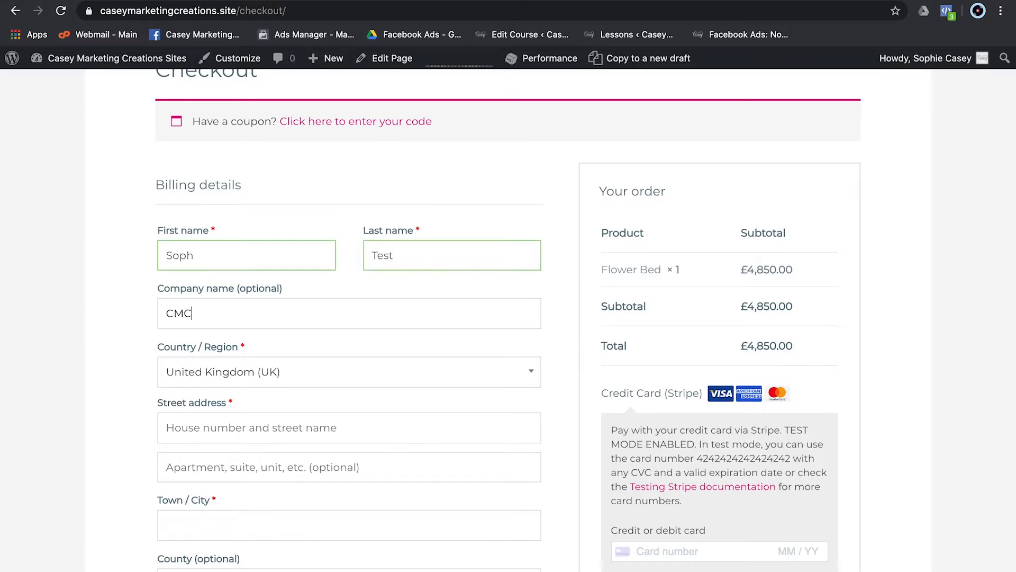
pyautogui.scroll(-4, 254, 329)
pyautogui.click(234, 302)
pyautogui.write('Northampton')
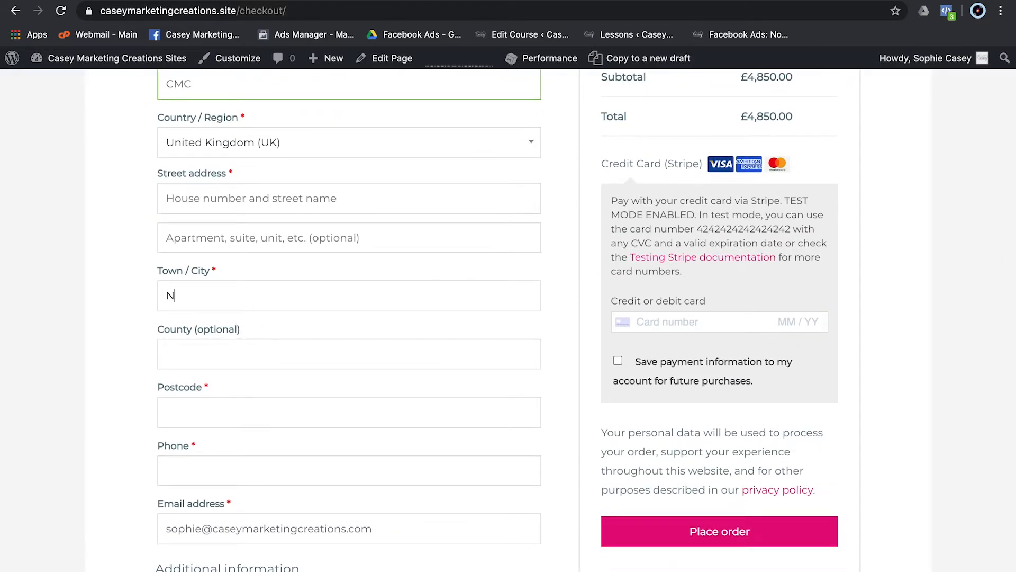
pyautogui.press('Tab')
pyautogui.press('Tab')
pyautogui.write('NN13QQ')
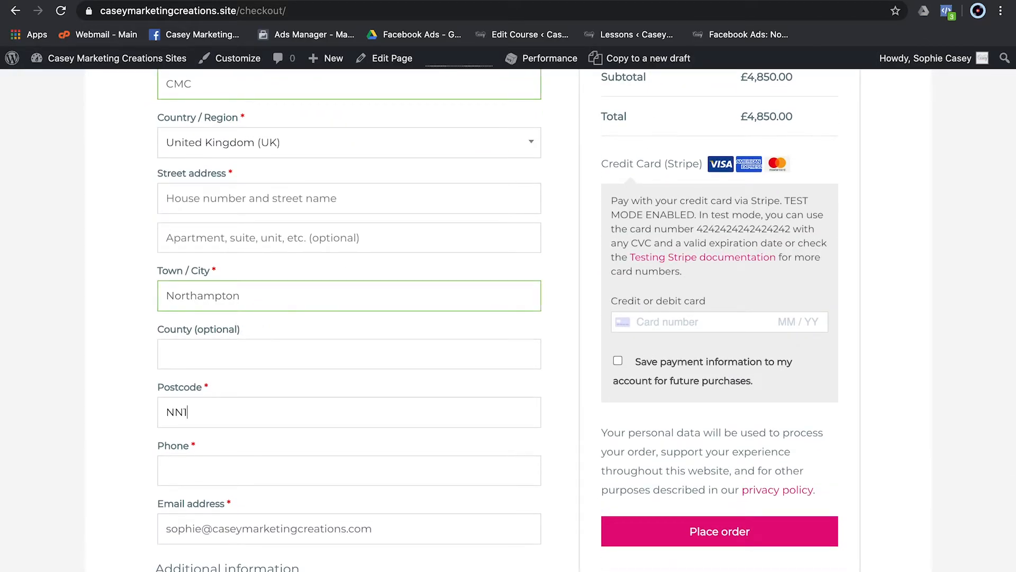
pyautogui.press('Tab')
pyautogui.write('1234567890')
pyautogui.scroll(-5, 512, 287)
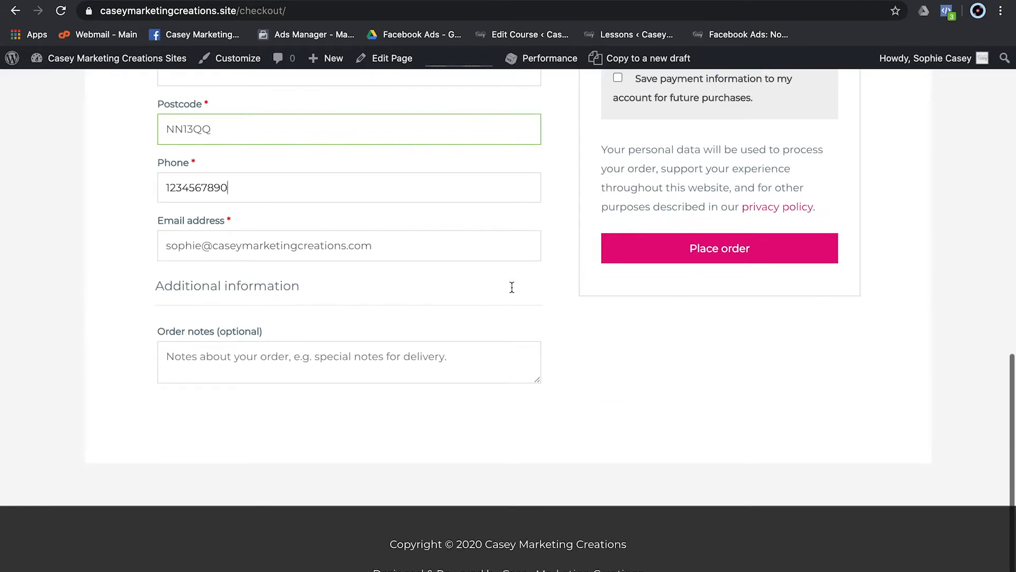
pyautogui.scroll(5, 512, 286)
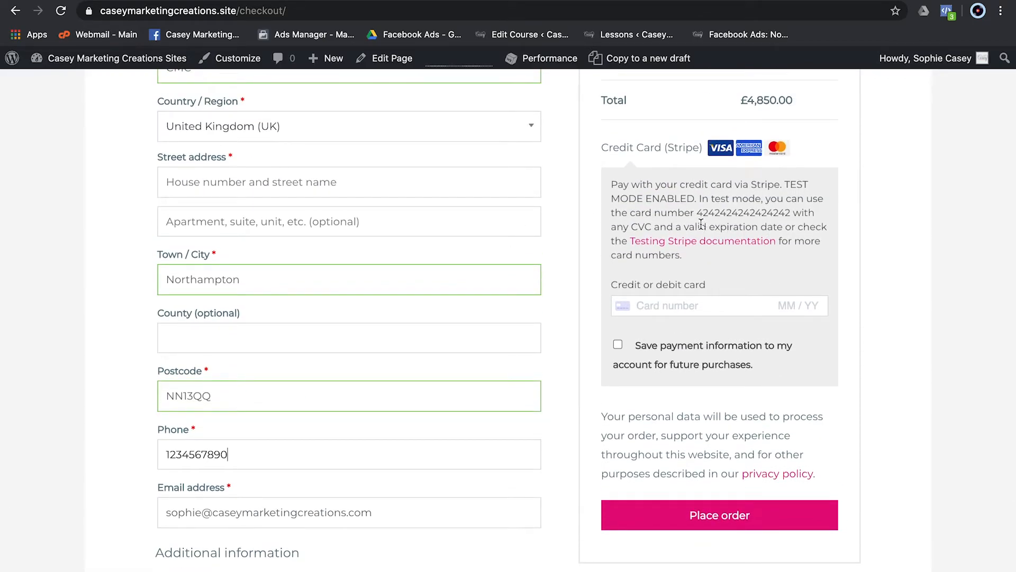
# - Enter the Stripe test card number, expiry and security code, then submit the order
pyautogui.doubleClick(705, 212)
pyautogui.hotkey('ctrl', 'c')
pyautogui.click(662, 306)
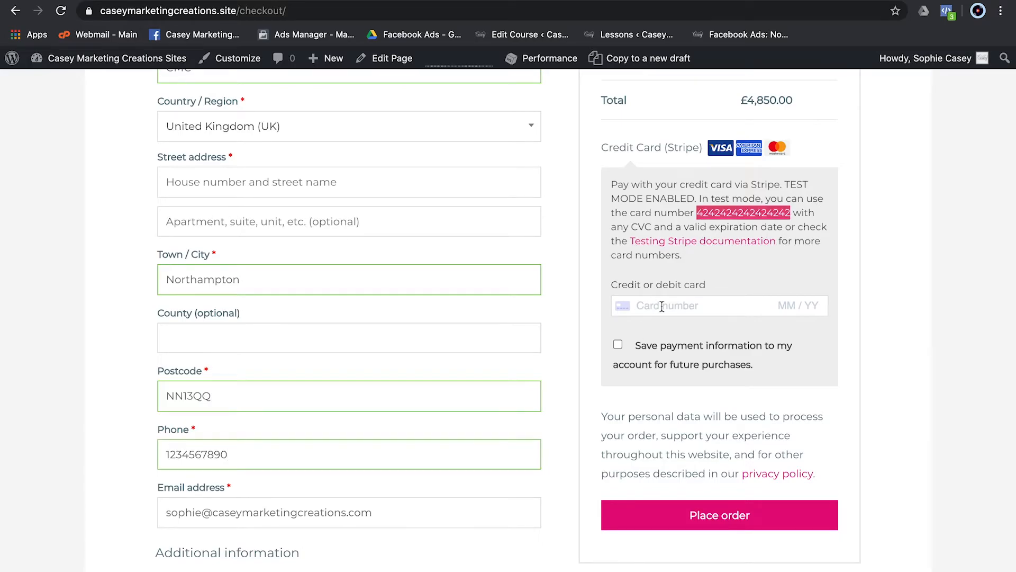
pyautogui.hotkey('ctrl', 'v')
pyautogui.write('12 / ')
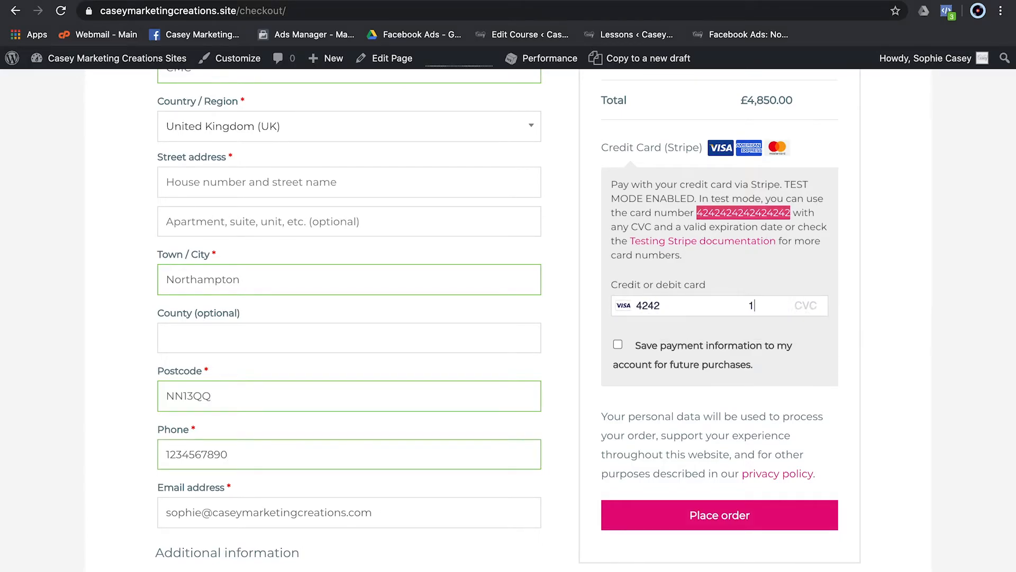
pyautogui.write('29 0')
pyautogui.hotkey('shift', 'Tab')
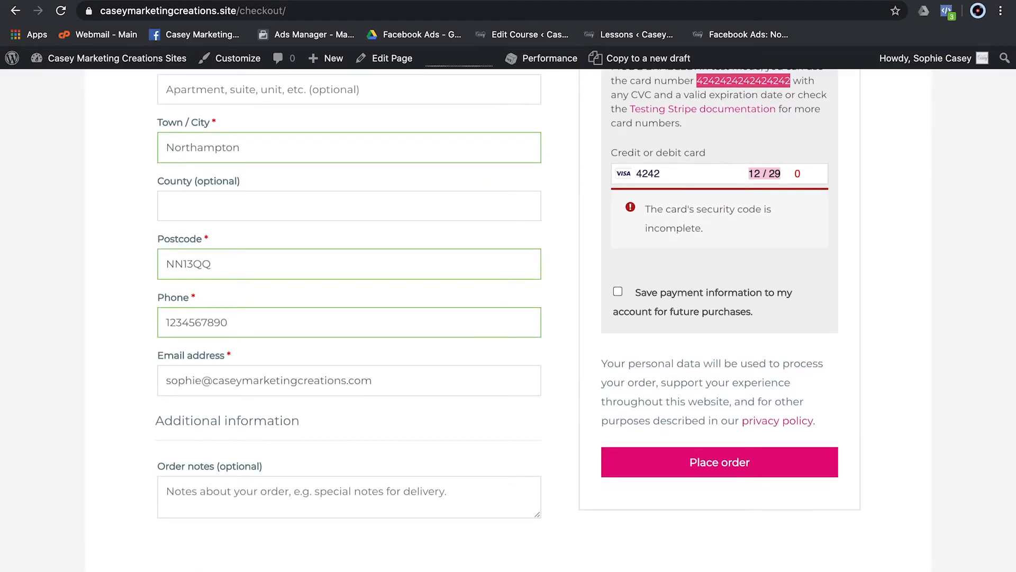
pyautogui.click(803, 173)
pyautogui.write('11')
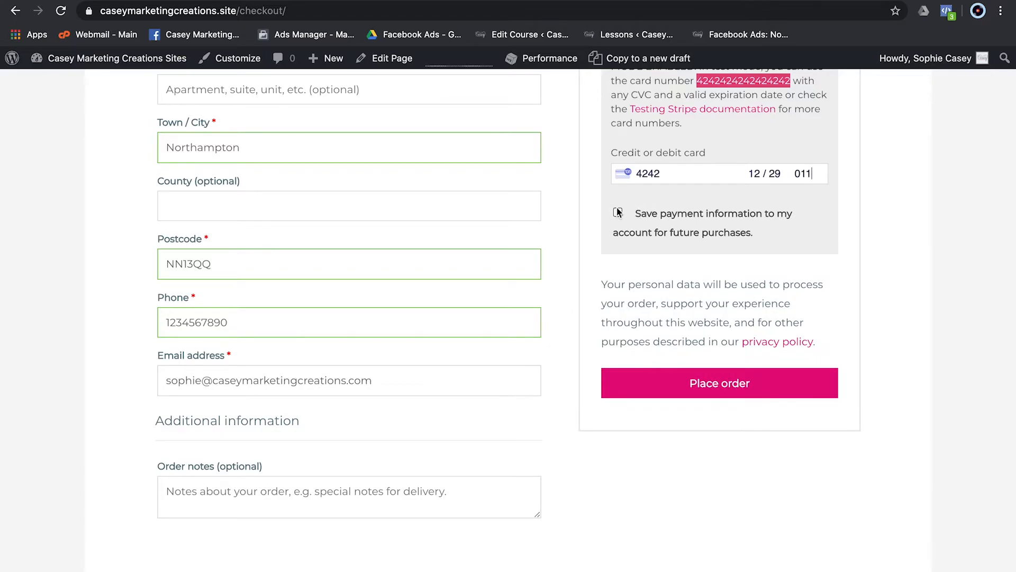
pyautogui.scroll(3, 620, 212)
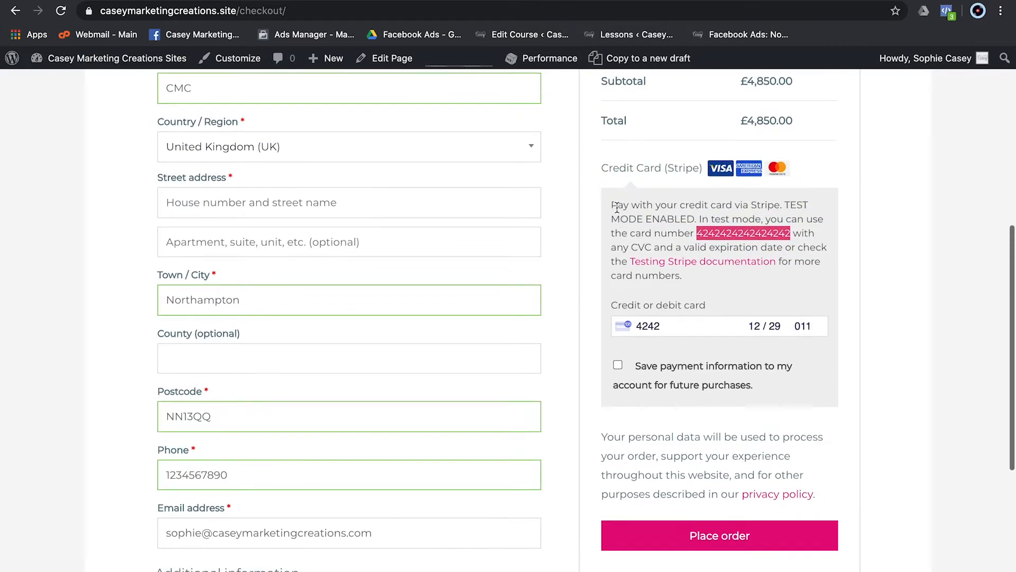
pyautogui.click(699, 536)
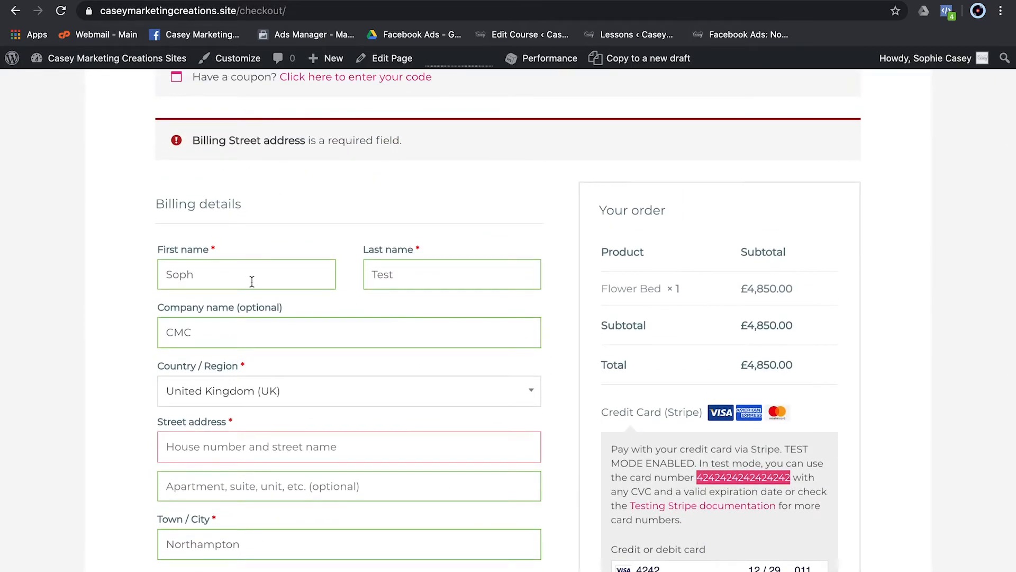
# - Fill in the billing street address, save the payment information, and place the £4,850 order
pyautogui.scroll(-2, 250, 281)
pyautogui.click(216, 358)
pyautogui.write('123 Test Road')
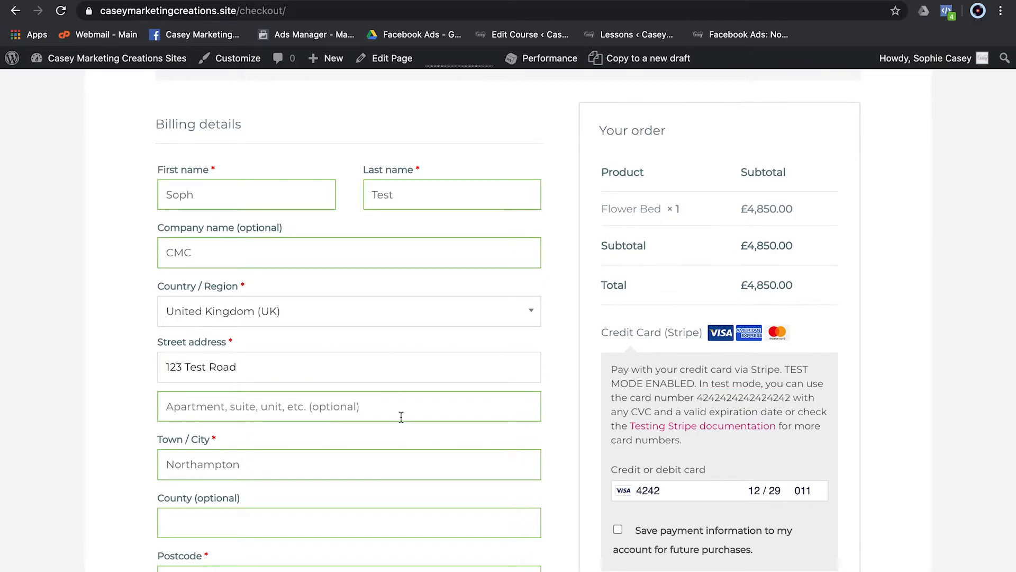
pyautogui.scroll(-5, 400, 418)
pyautogui.click(665, 490)
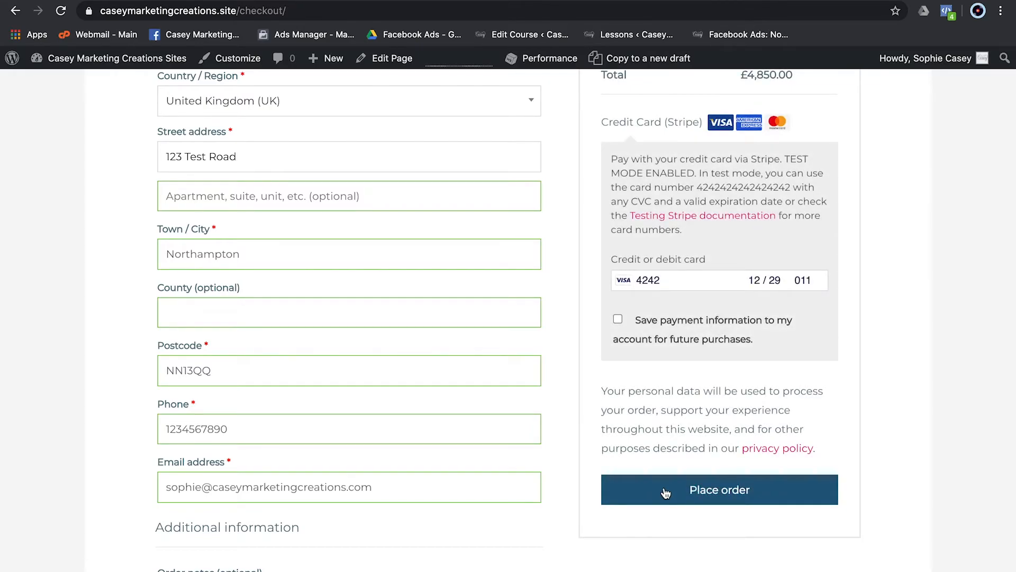
pyautogui.click(618, 318)
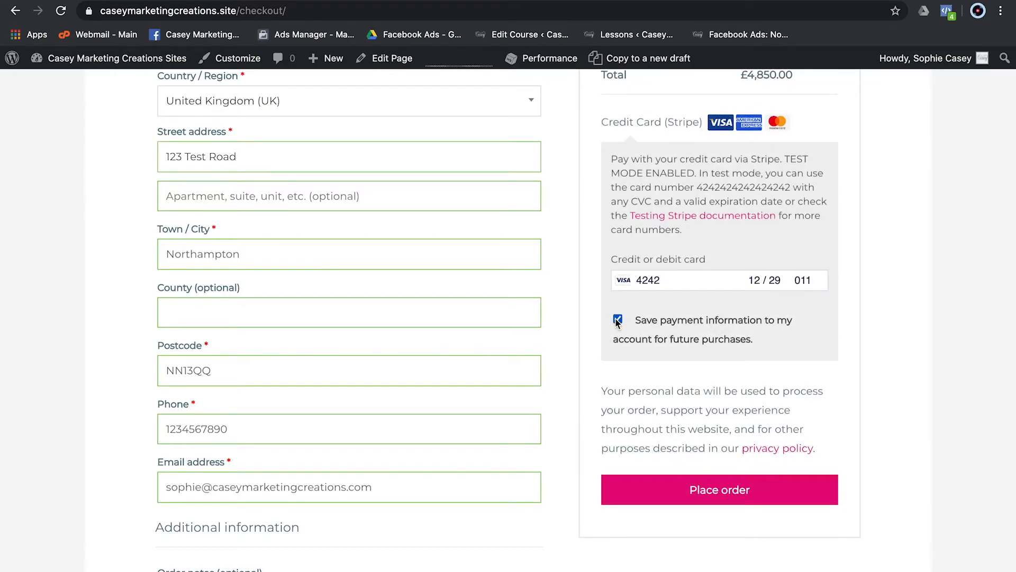
pyautogui.click(694, 500)
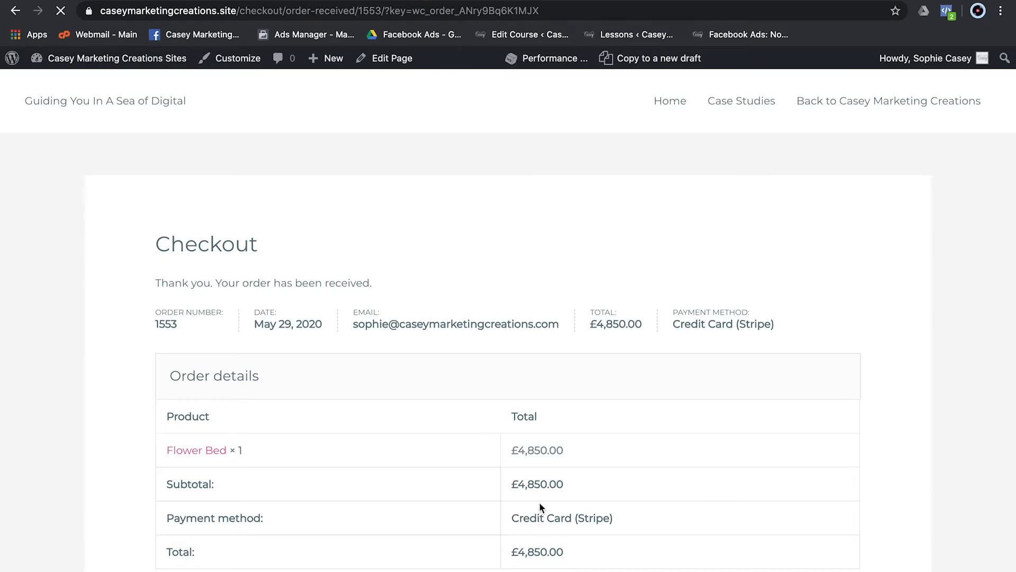
pyautogui.scroll(-6, 540, 504)
pyautogui.scroll(6, 541, 503)
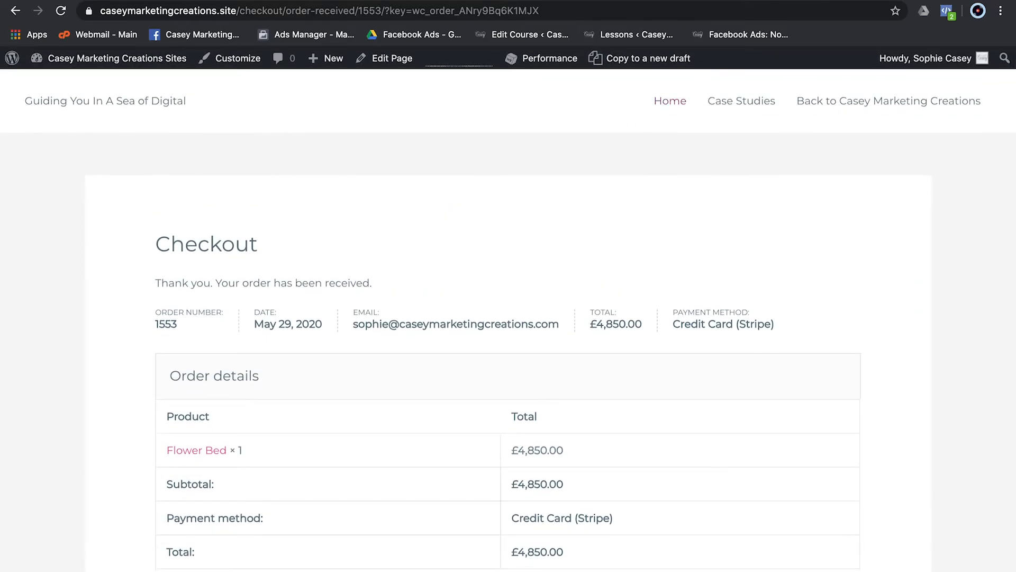
# - Reload the Stripe webhook page to confirm 9 succeeded attempts, then open Developers > API keys
pyautogui.hotkey('ctrl', 'Tab')
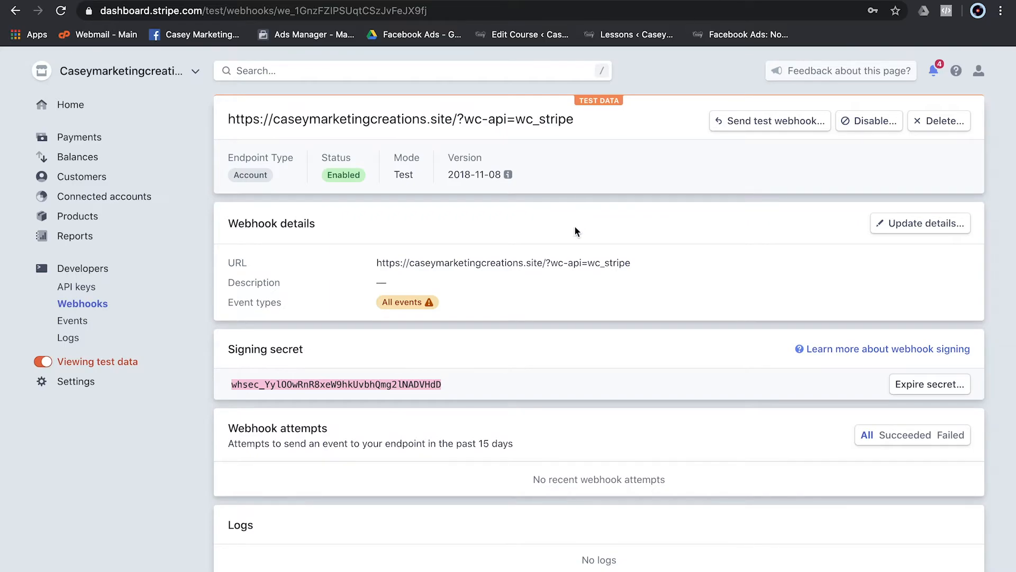
pyautogui.press('super+r')
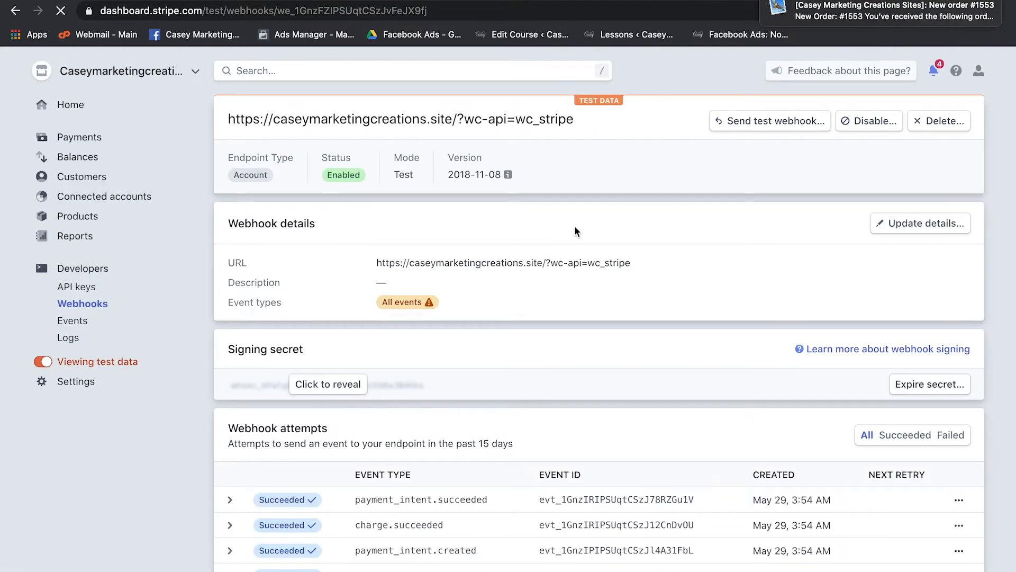
pyautogui.scroll(-3, 575, 227)
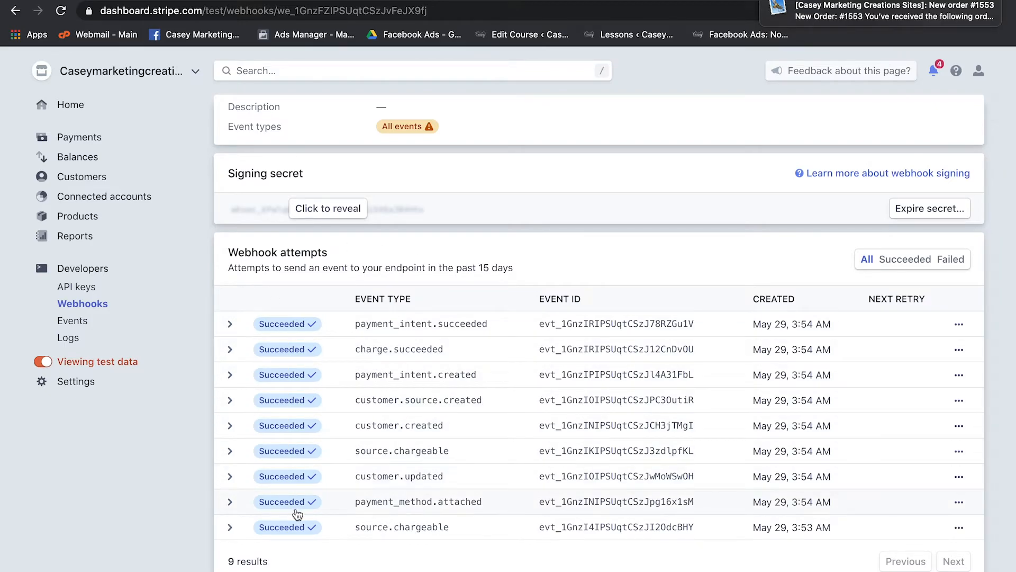
pyautogui.scroll(-2, 385, 511)
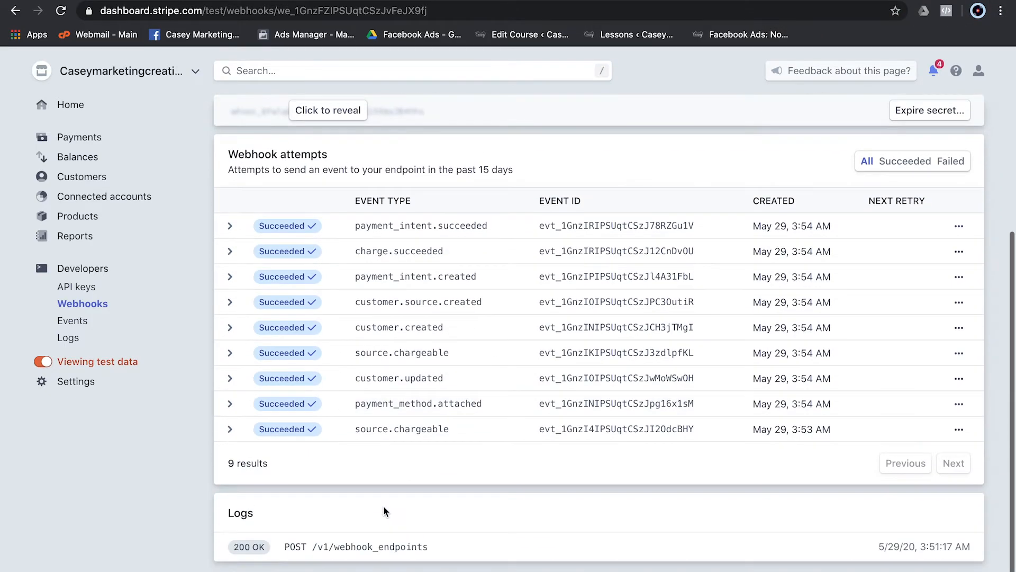
pyautogui.scroll(5, 385, 511)
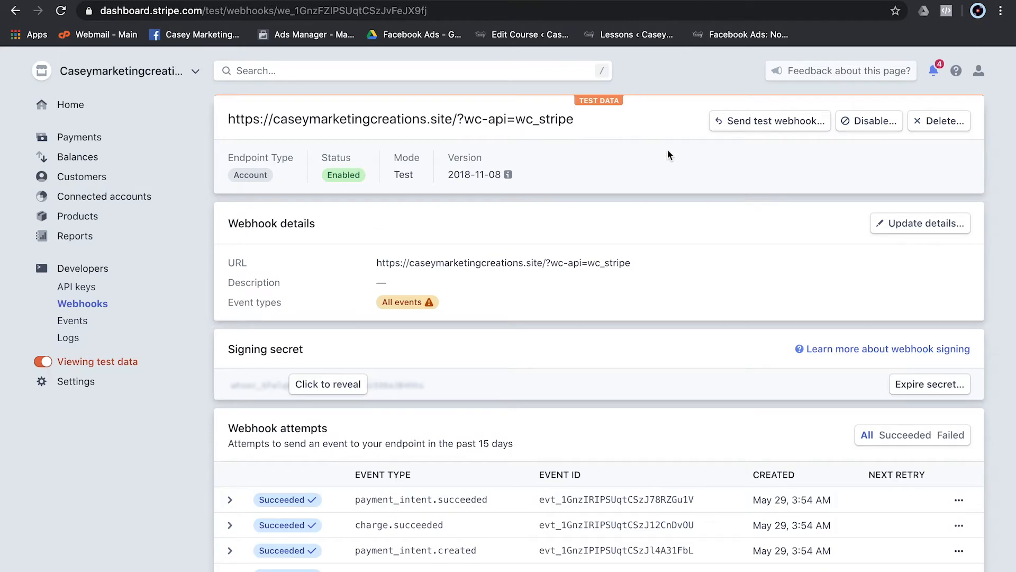
pyautogui.click(66, 275)
pyautogui.click(74, 286)
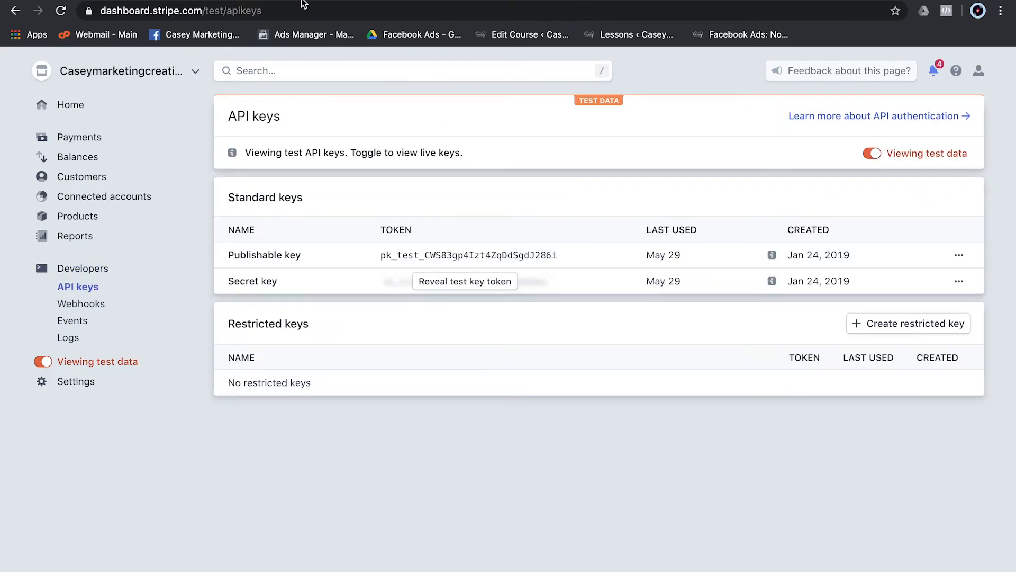
# - Uncheck Enable Test Mode in the WooCommerce Stripe settings, then return to the Products list
pyautogui.click(301, 0)
pyautogui.click(212, 0)
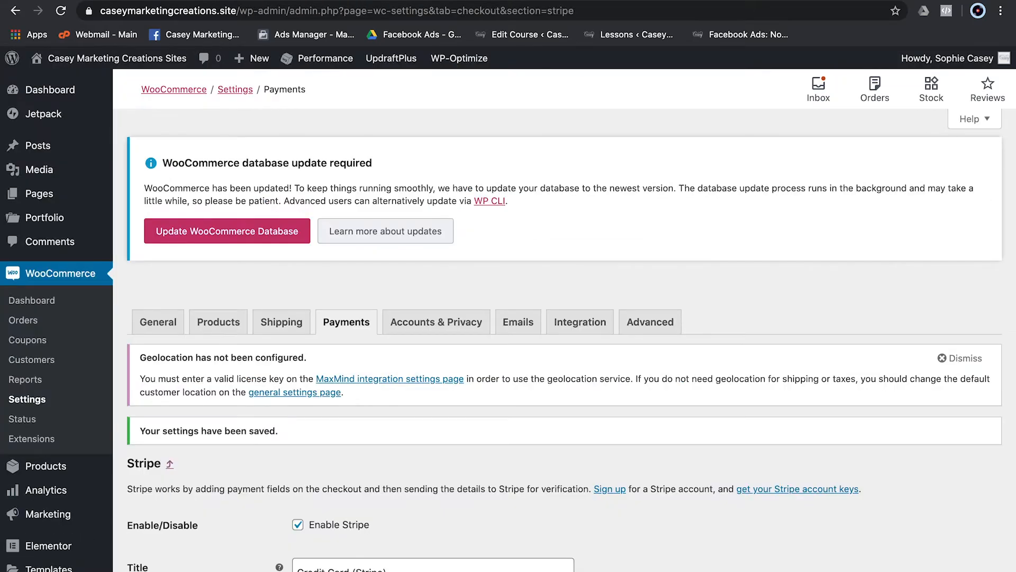
pyautogui.scroll(-9, 268, 370)
pyautogui.click(298, 261)
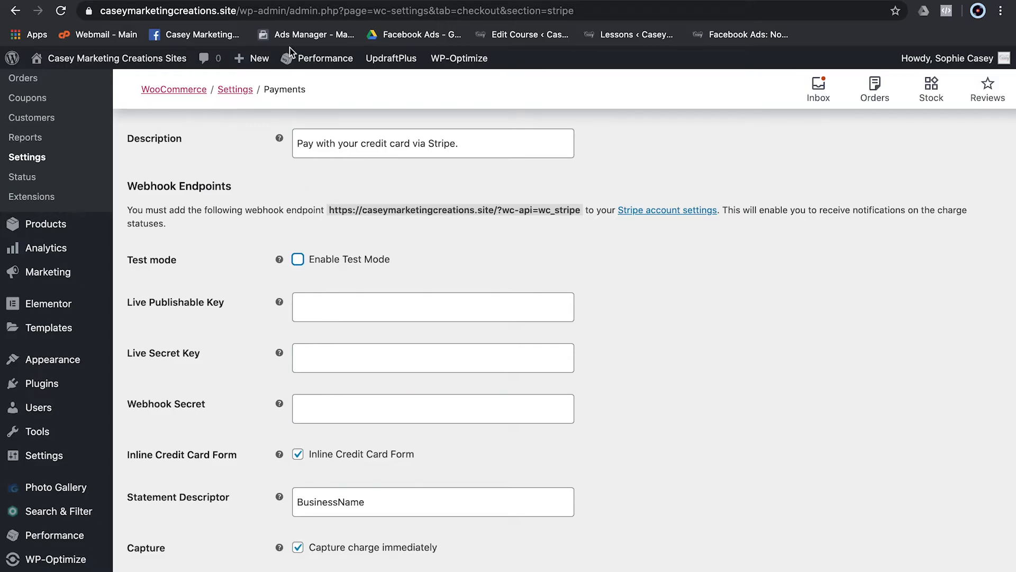
pyautogui.click(317, 0)
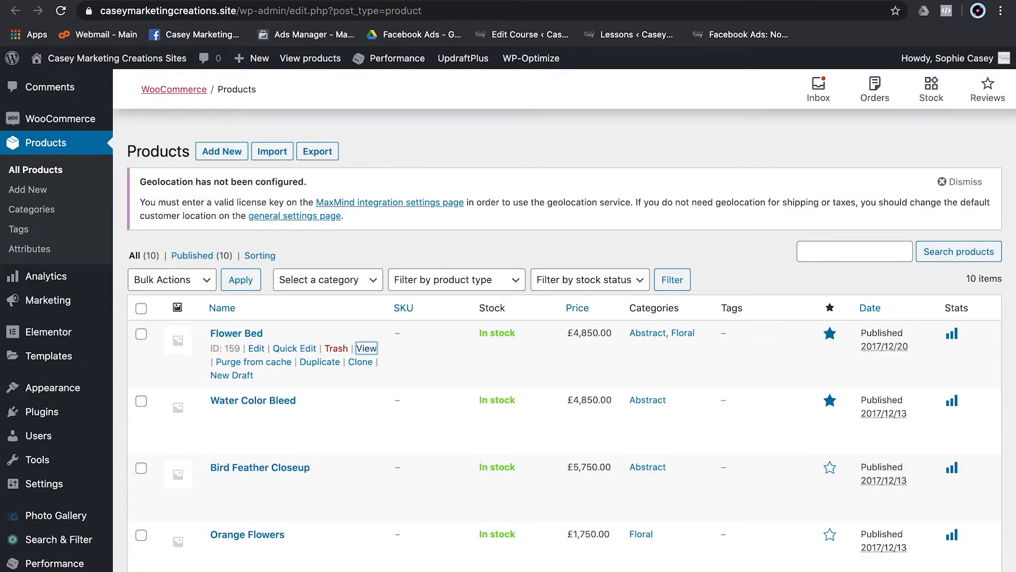
pyautogui.hotkey('ctrl', 'Tab')
# - Switch the Stripe Dashboard to live data and go to the live Webhooks page
pyautogui.click(871, 153)
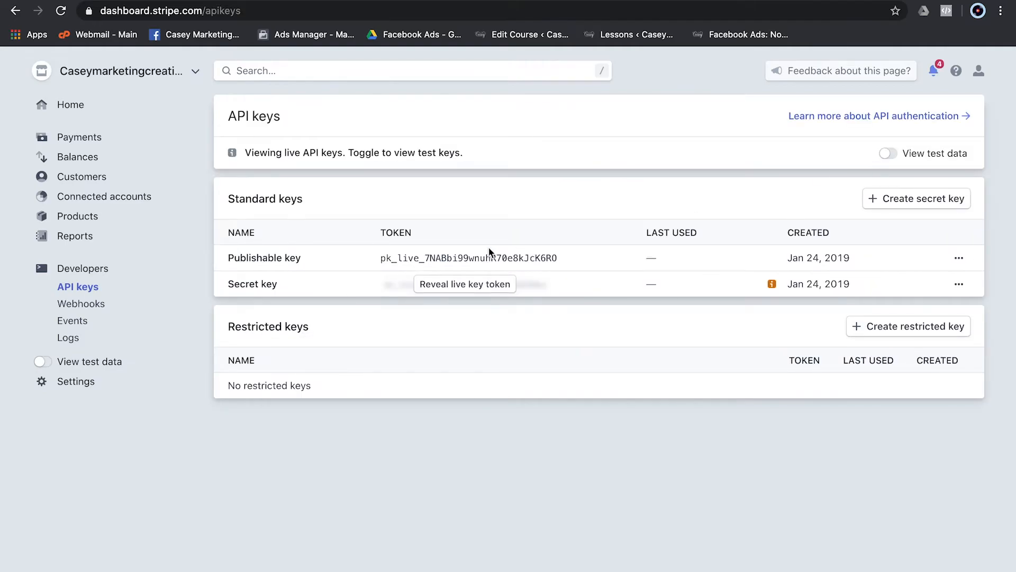
pyautogui.click(488, 254)
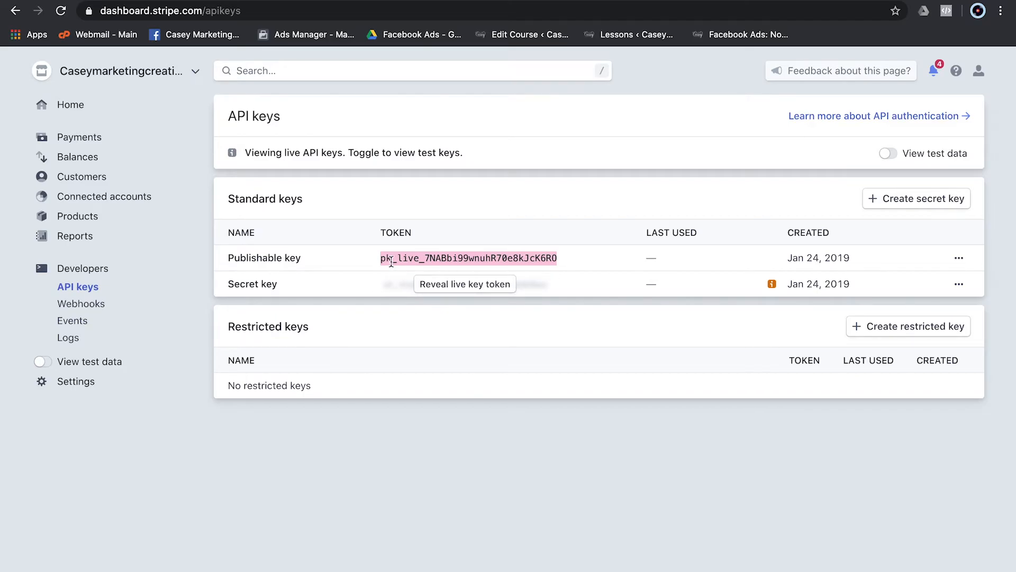
pyautogui.click(94, 305)
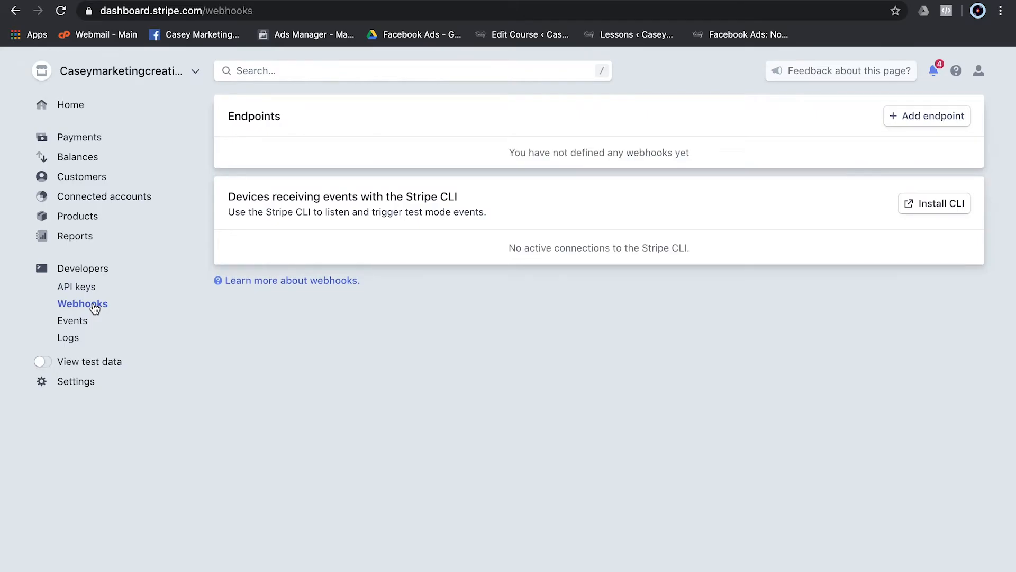
pyautogui.click(953, 118)
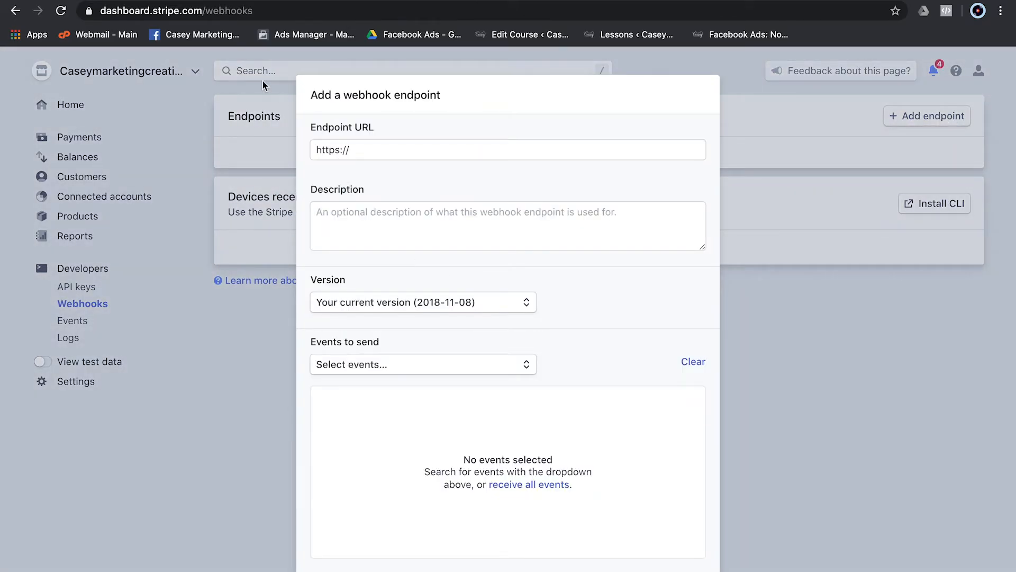
pyautogui.press('Escape')
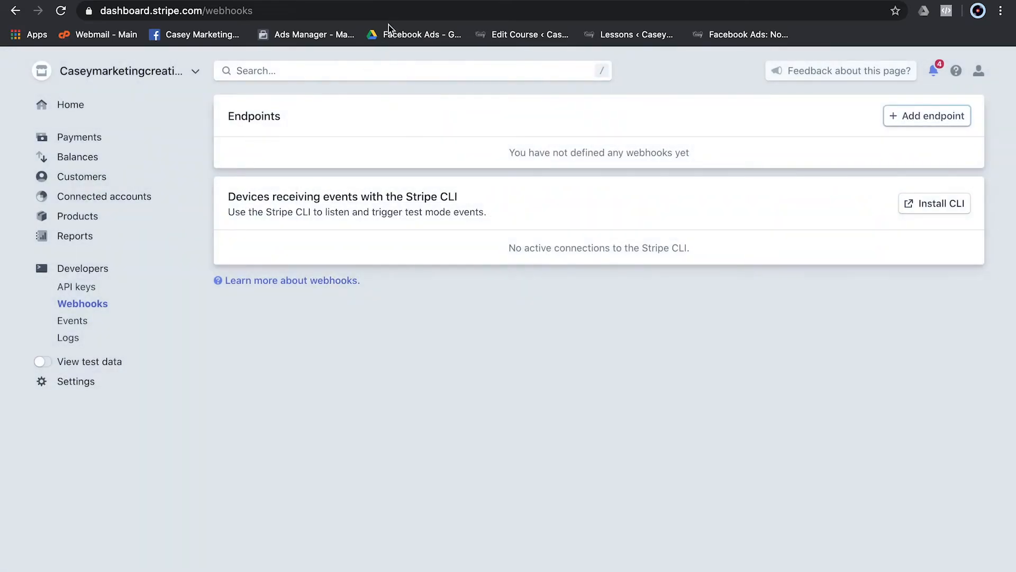
# - Add a live endpoint using the site's wc_stripe URL copied from WooCommerce, receiving all events
pyautogui.hotkey('ctrl', 'Tab')
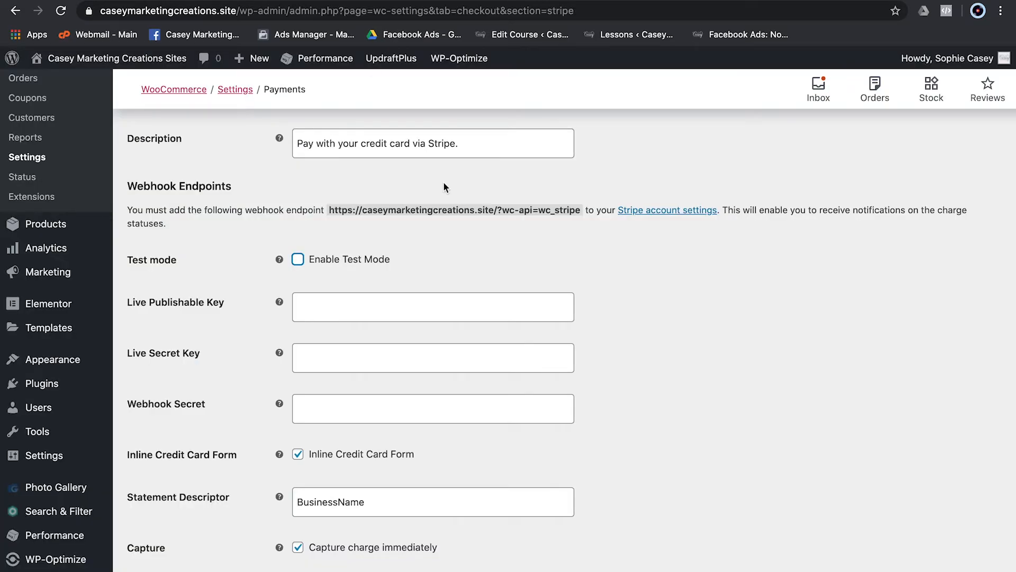
pyautogui.moveTo(330, 211); pyautogui.dragTo(581, 210)
pyautogui.hotkey('ctrl', 'c')
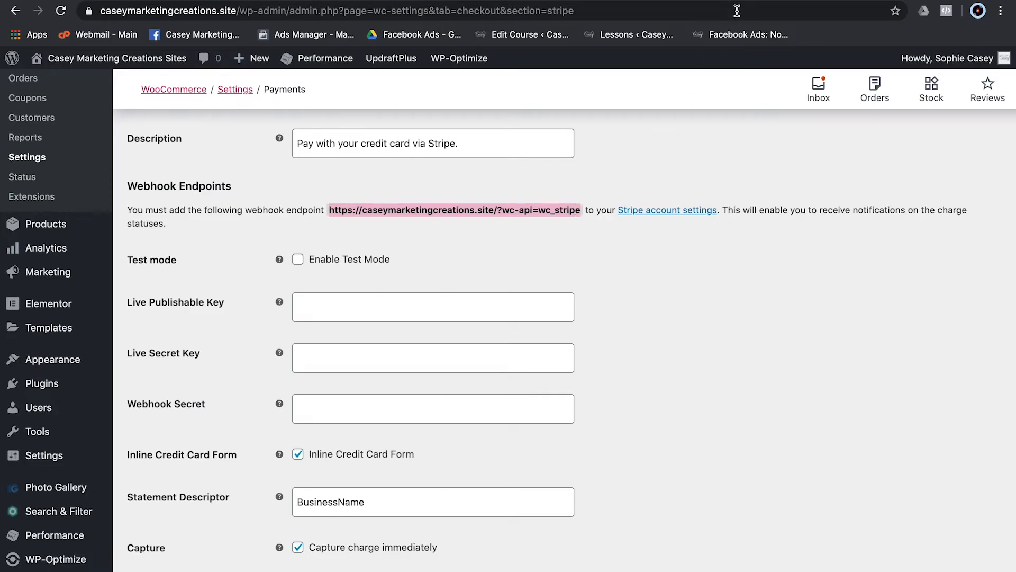
pyautogui.hotkey('ctrl', 'Tab')
pyautogui.click(906, 115)
pyautogui.click(368, 154)
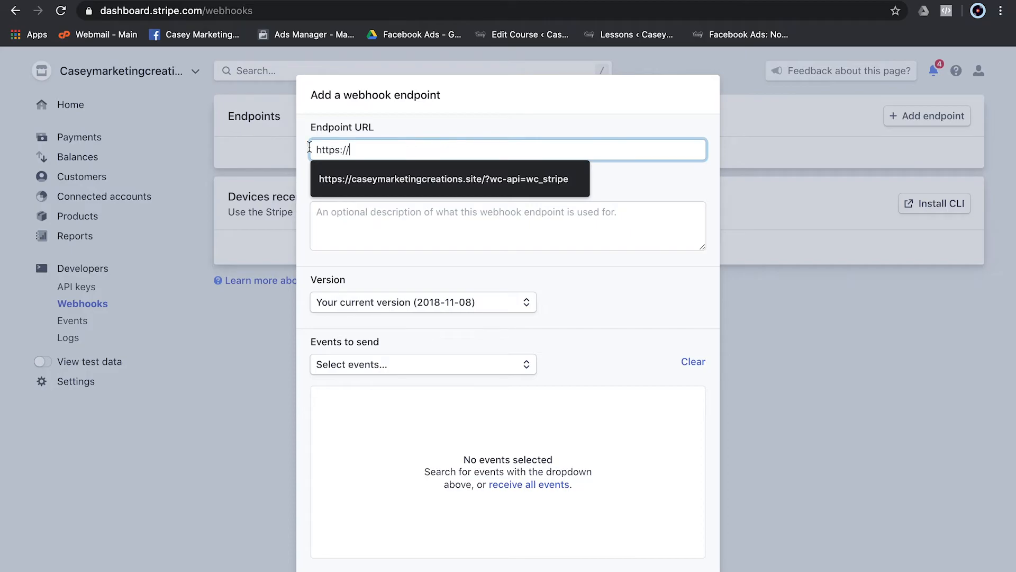
pyautogui.hotkey('ctrl', 'a')
pyautogui.hotkey('ctrl', 'v')
pyautogui.click(529, 484)
pyautogui.scroll(-5, 625, 472)
pyautogui.scroll(-2, 704, 555)
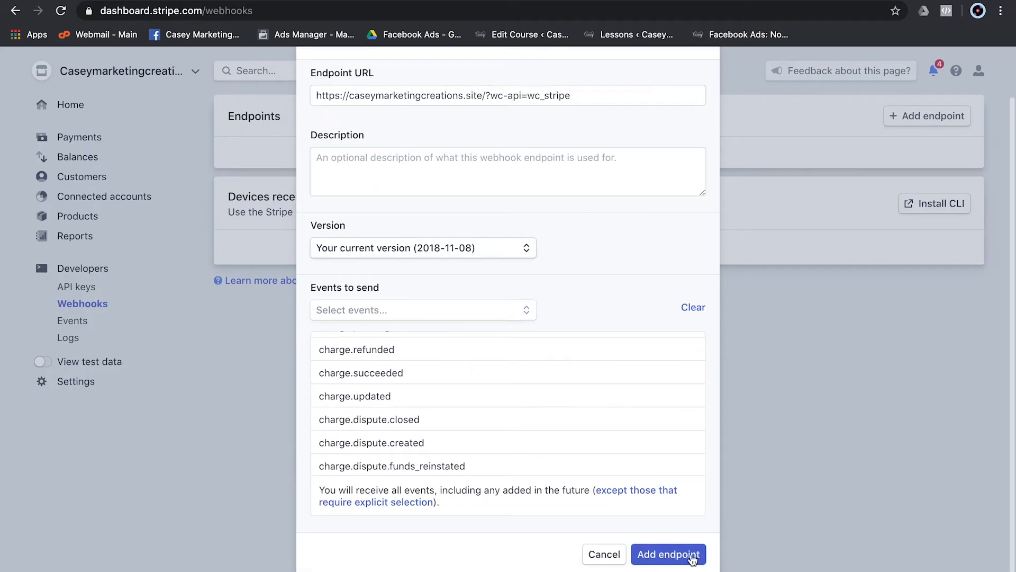
pyautogui.click(687, 554)
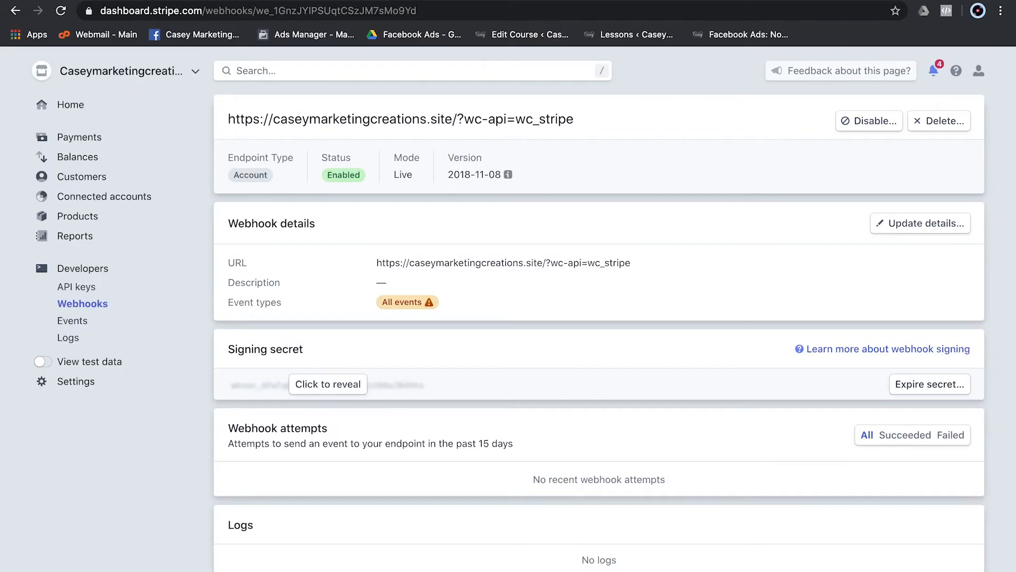
# - Copy the live endpoint's signing secret into the WooCommerce Stripe Webhook Secret field
pyautogui.click(260, 17)
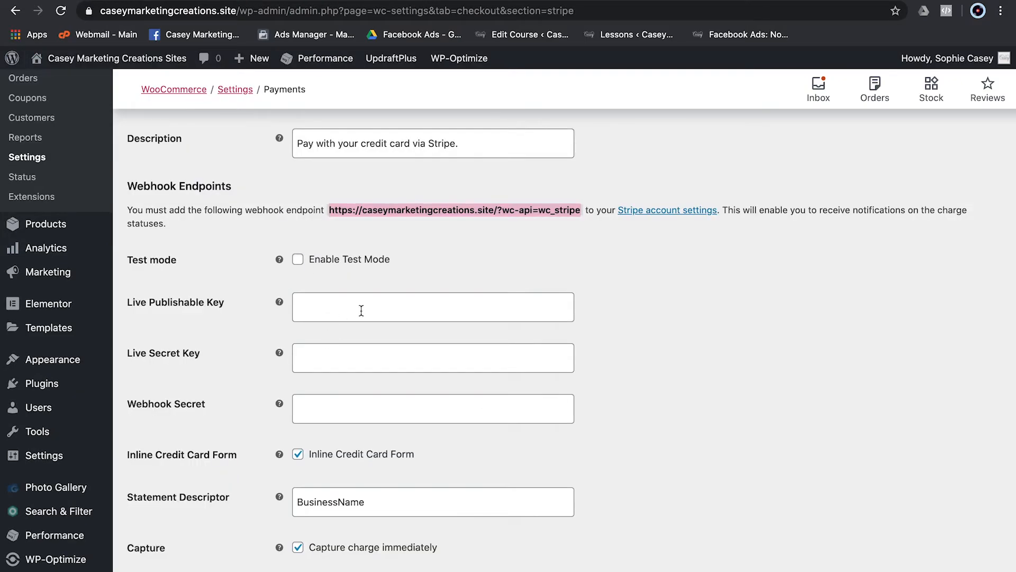
pyautogui.click(329, 408)
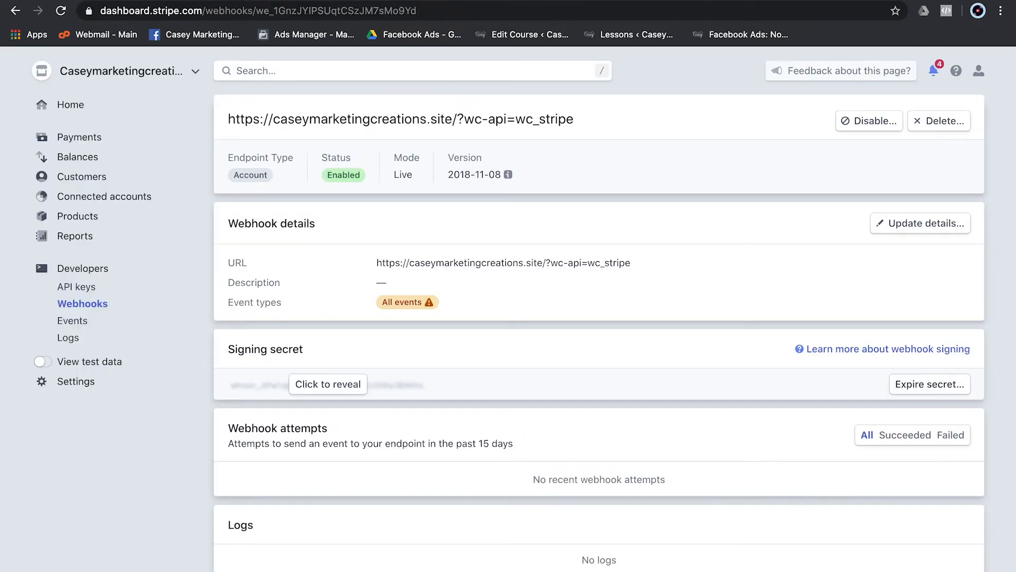
pyautogui.click(344, 385)
pyautogui.click(299, 387)
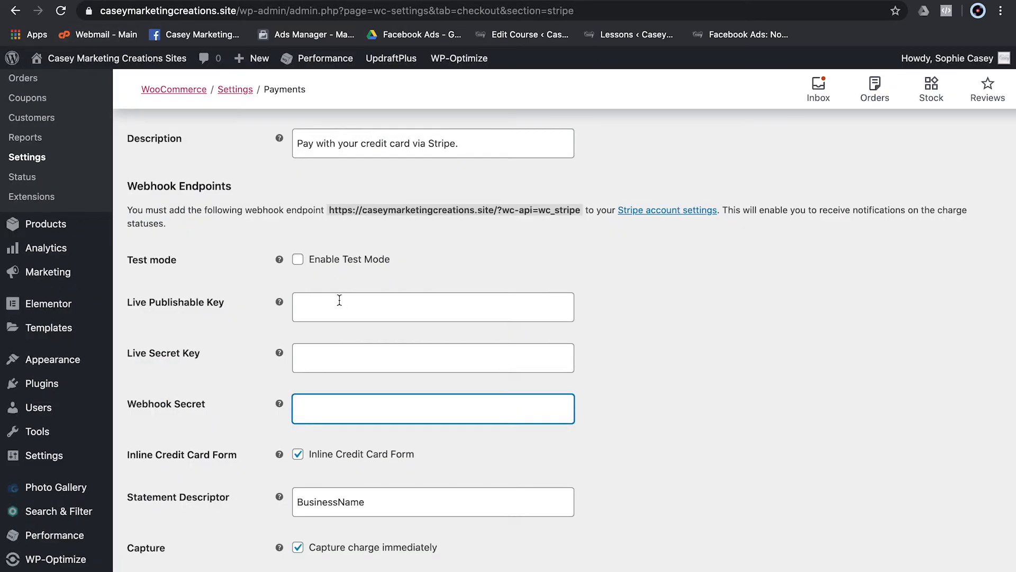
pyautogui.hotkey('ctrl', 'v')
pyautogui.click(339, 288)
pyautogui.click(335, 354)
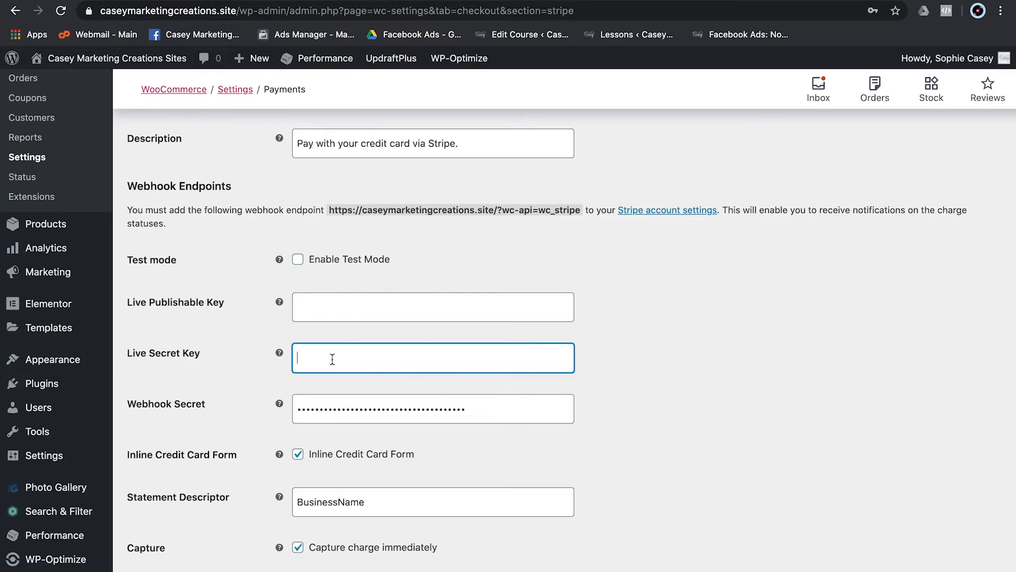
pyautogui.scroll(-5, 372, 340)
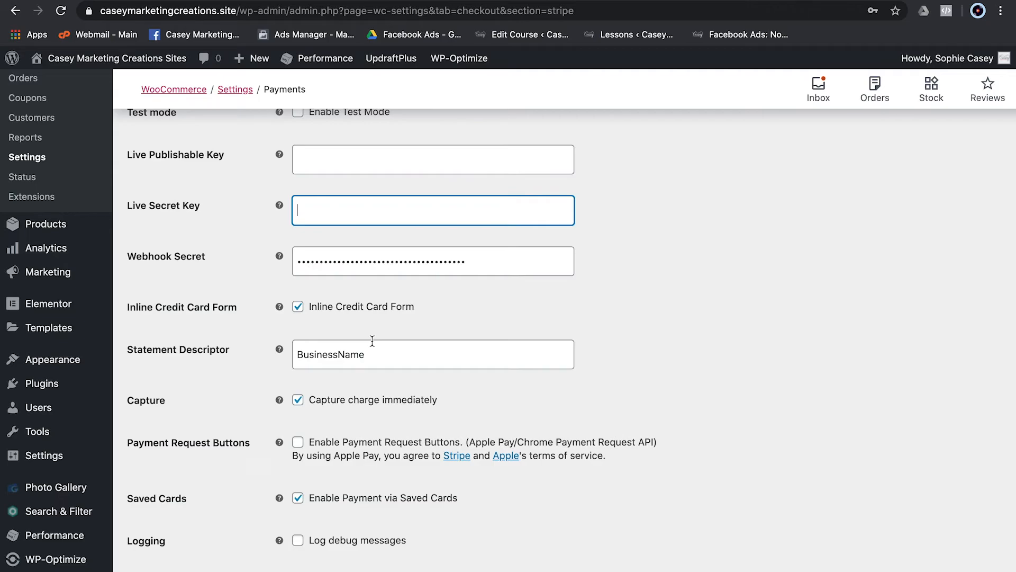
pyautogui.scroll(12, 372, 341)
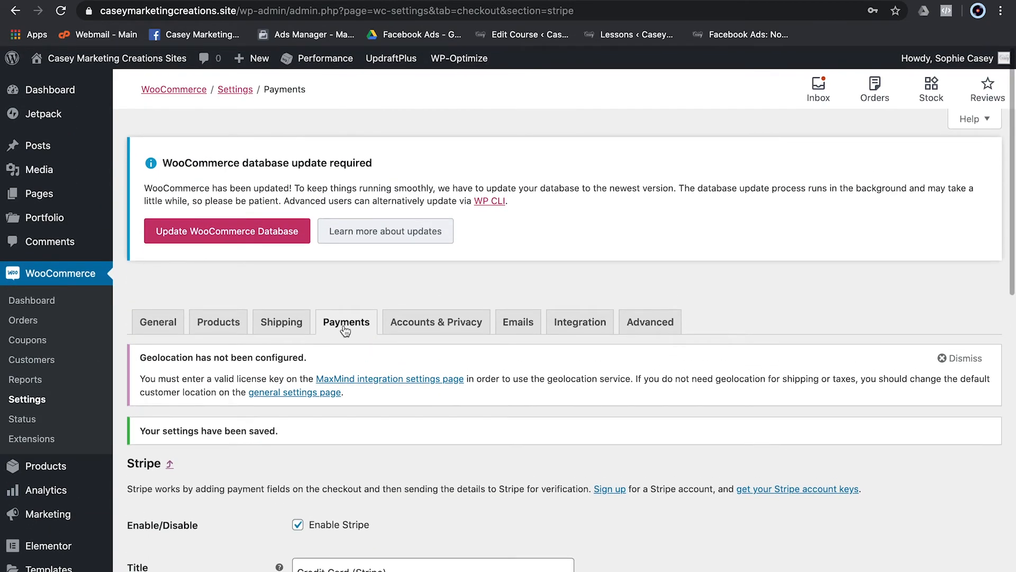
# - Go to WooCommerce Orders and open the Stripe-paid test order for editing
pyautogui.click(346, 329)
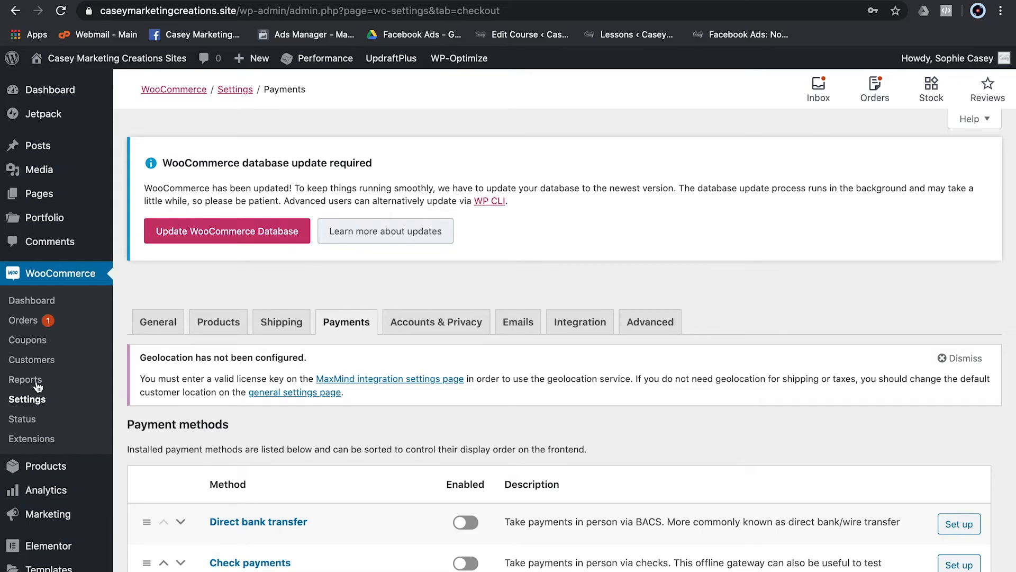
pyautogui.click(32, 324)
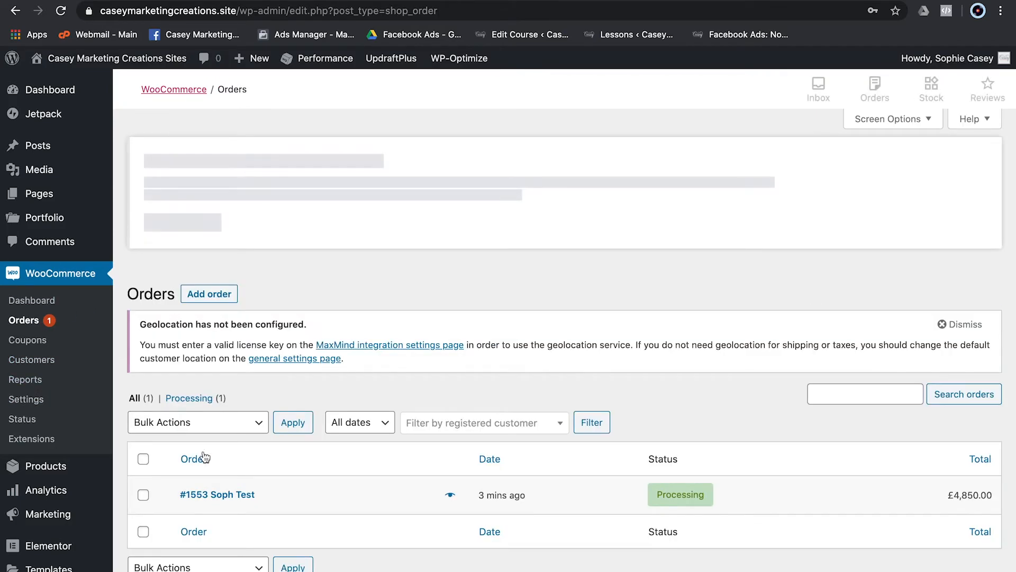
pyautogui.click(225, 497)
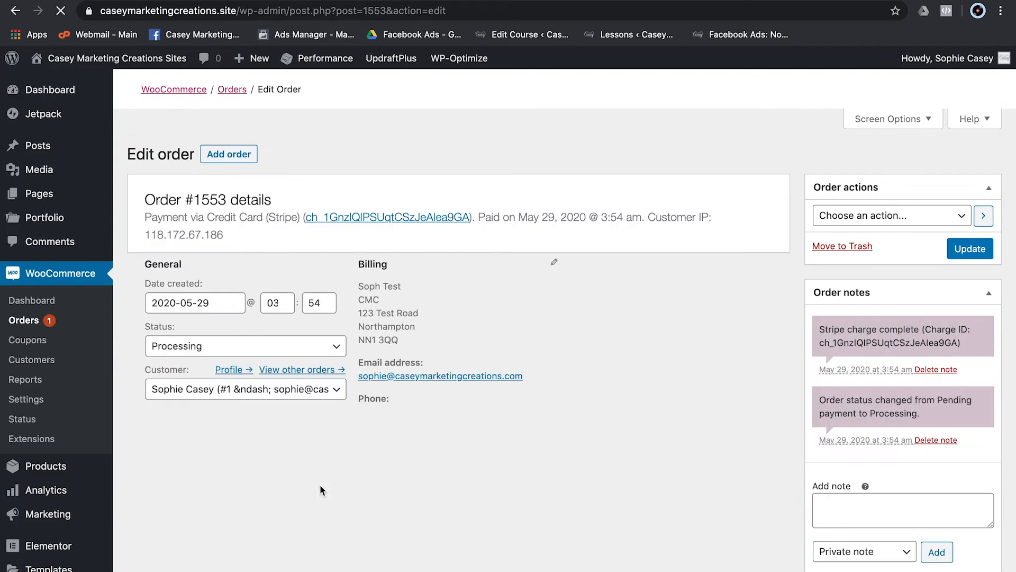
# - Start a refund on order #1553 for the full 4850.00 available
pyautogui.scroll(-10, 450, 456)
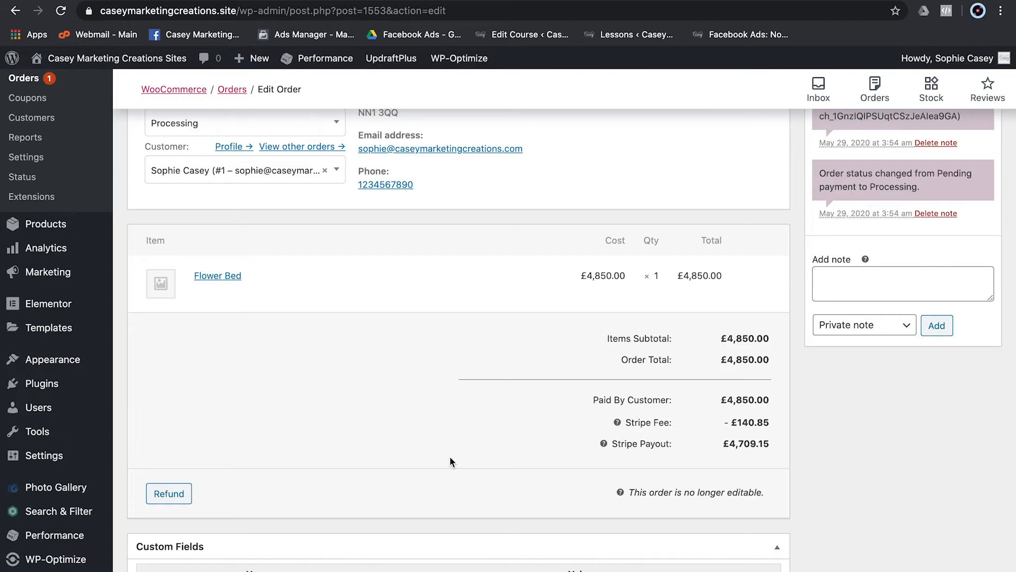
pyautogui.click(161, 498)
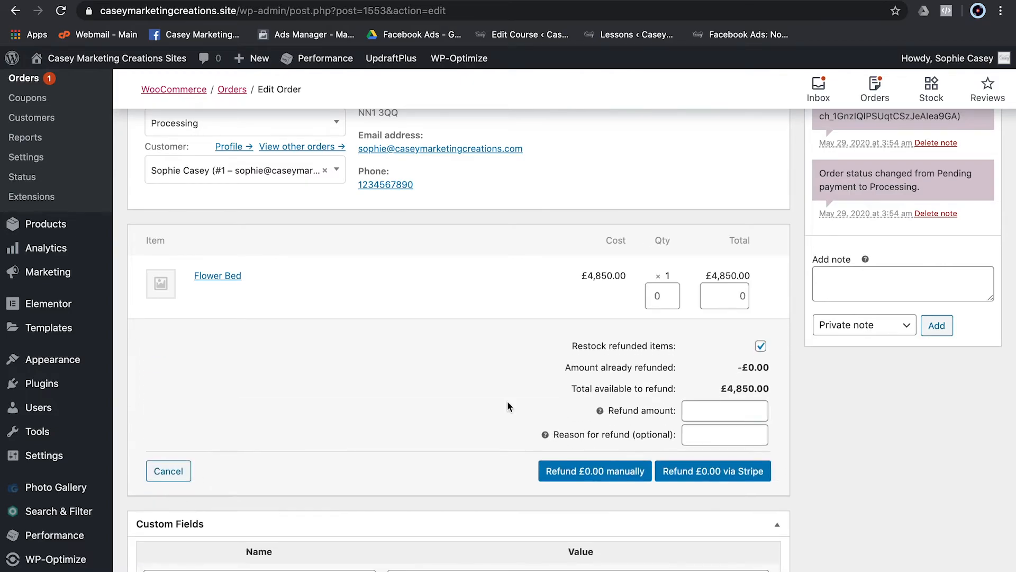
pyautogui.moveTo(722, 389); pyautogui.dragTo(729, 414)
pyautogui.click(771, 388)
pyautogui.click(702, 434)
# - Enter 'Test' as the refund reason and refund £4,850.00 via Stripe, confirming
pyautogui.write('Test')
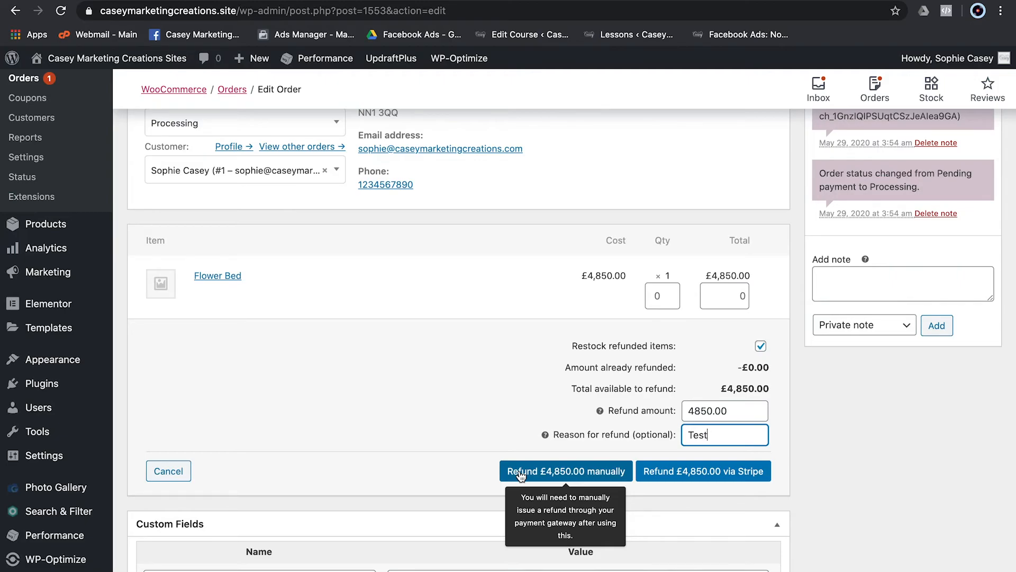
pyautogui.click(700, 477)
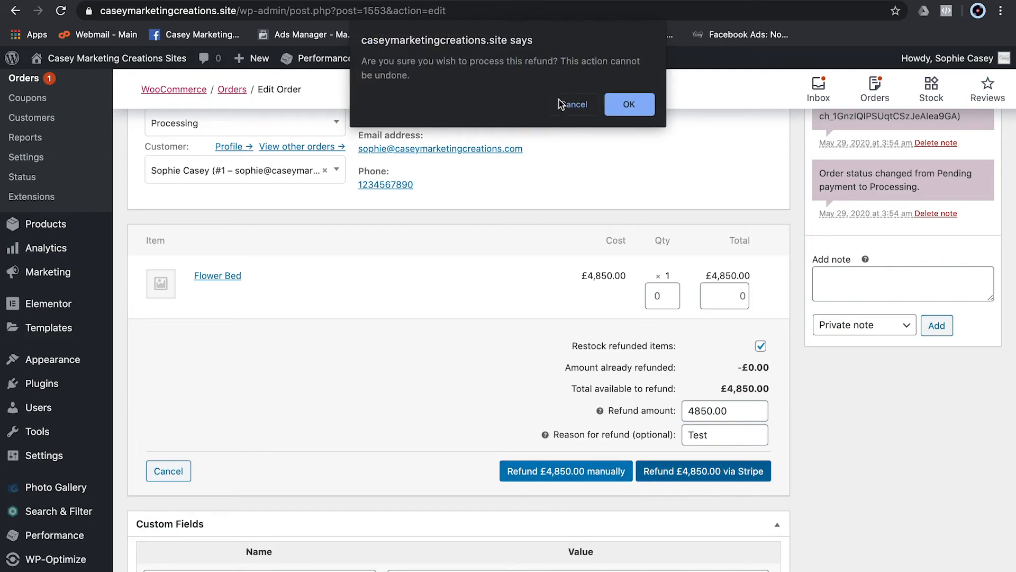
pyautogui.click(636, 109)
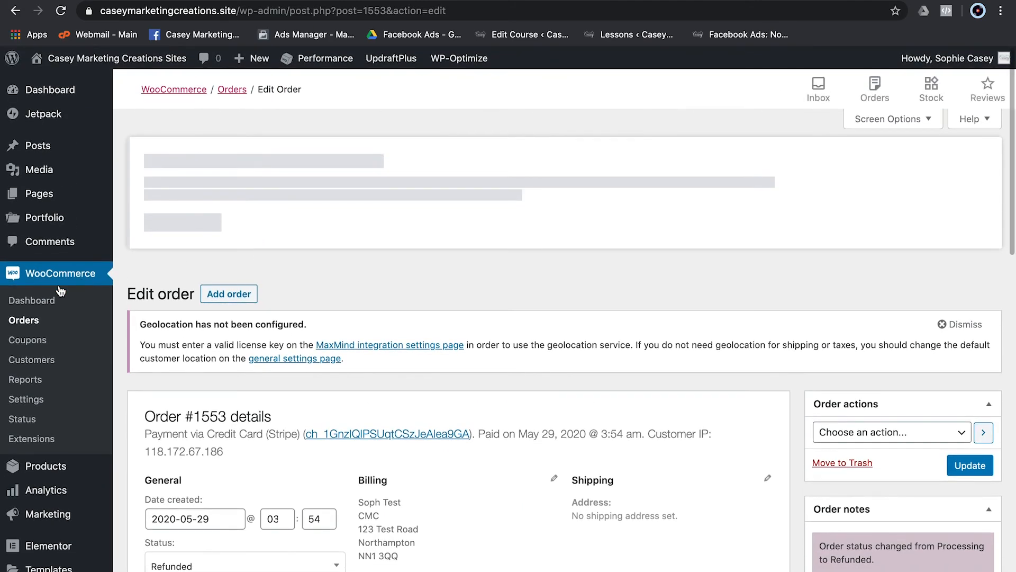
# - Open WooCommerce's Emails settings and review the notification list and their recipients
pyautogui.click(25, 403)
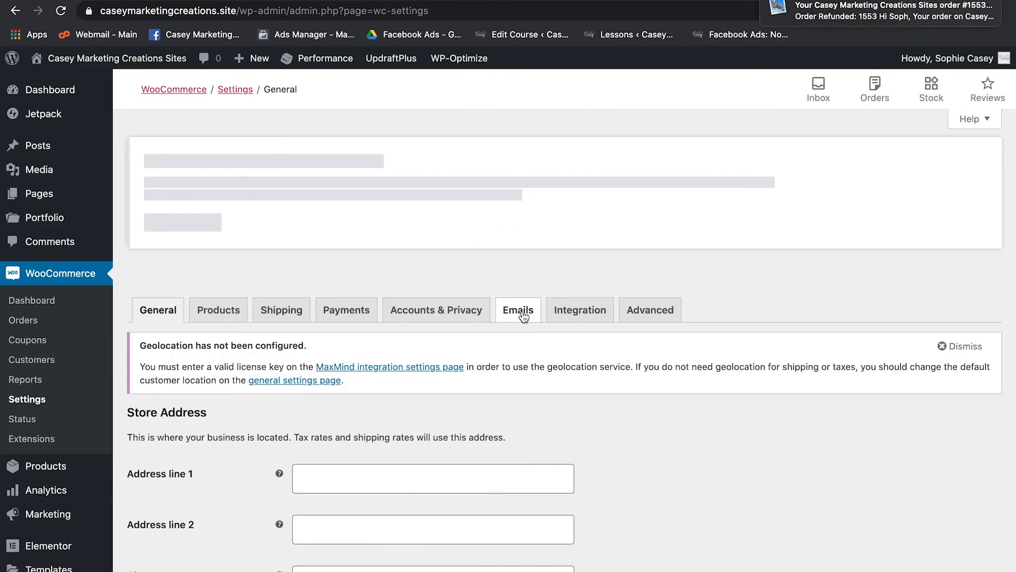
pyautogui.click(523, 312)
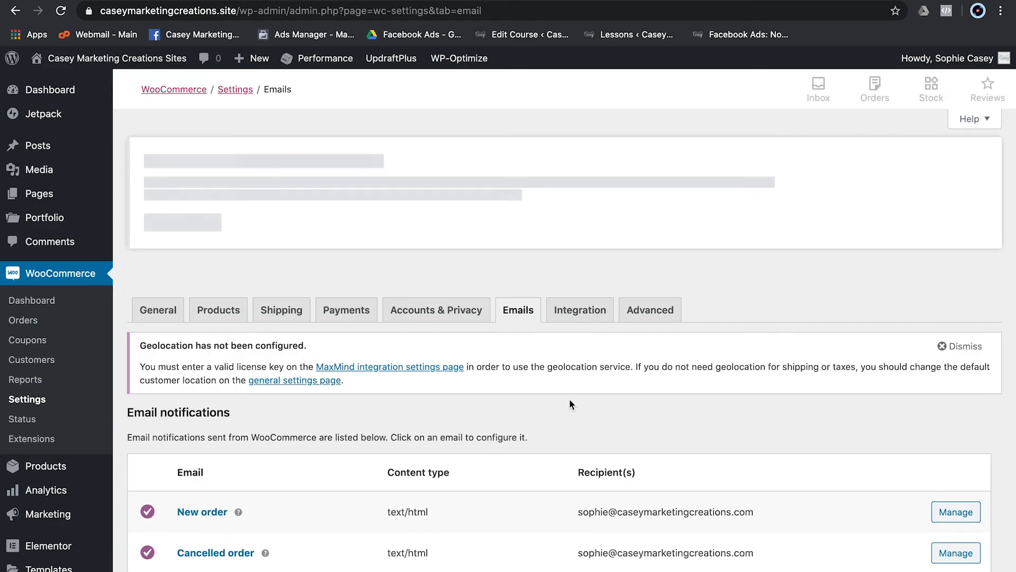
pyautogui.scroll(-5, 570, 404)
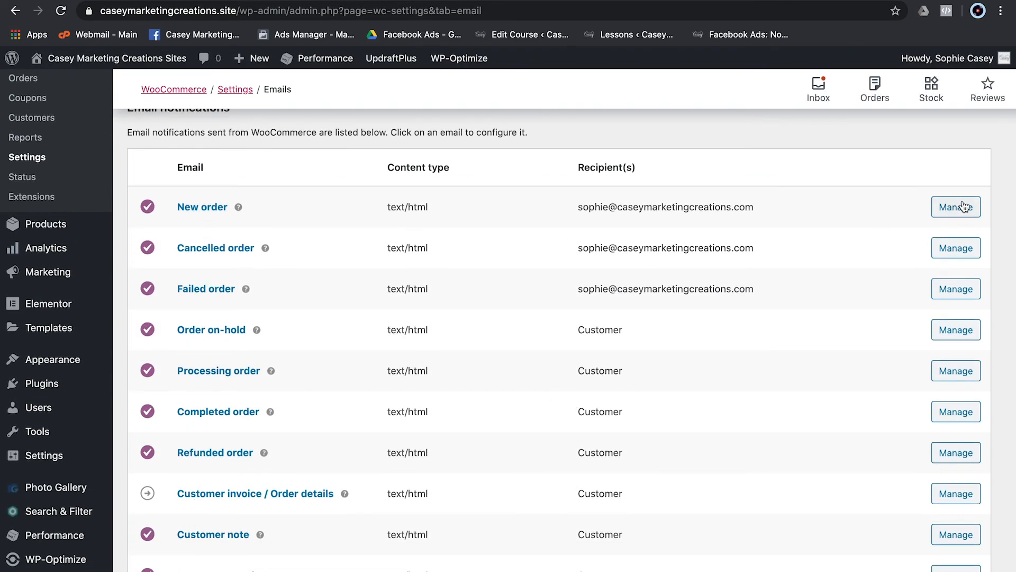
pyautogui.moveTo(567, 192); pyautogui.dragTo(531, 209)
pyautogui.click(531, 210)
pyautogui.moveTo(802, 301); pyautogui.dragTo(539, 209)
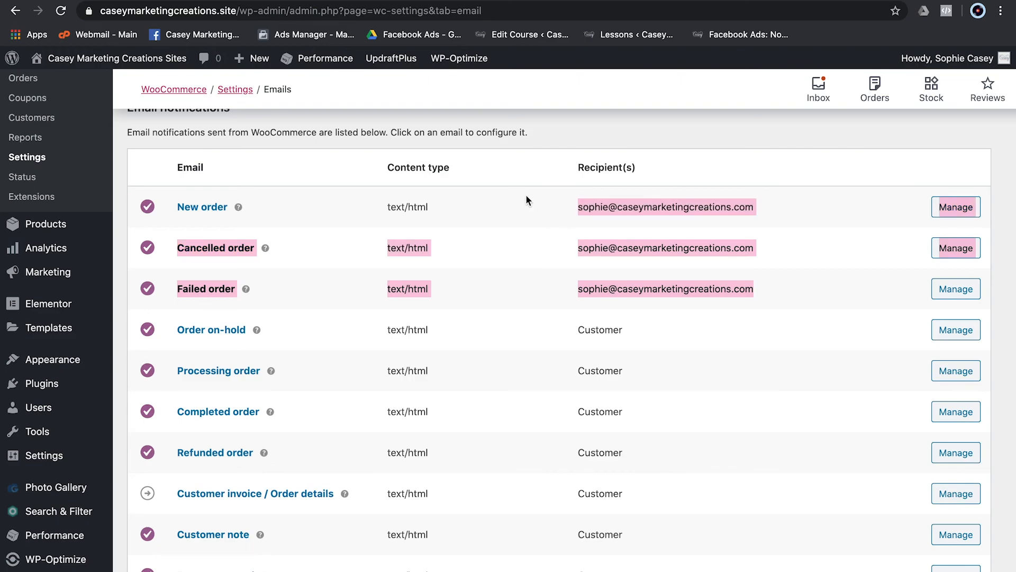
# - Scroll through the sender options and email template, checking the base colour picker
pyautogui.scroll(-10, 551, 310)
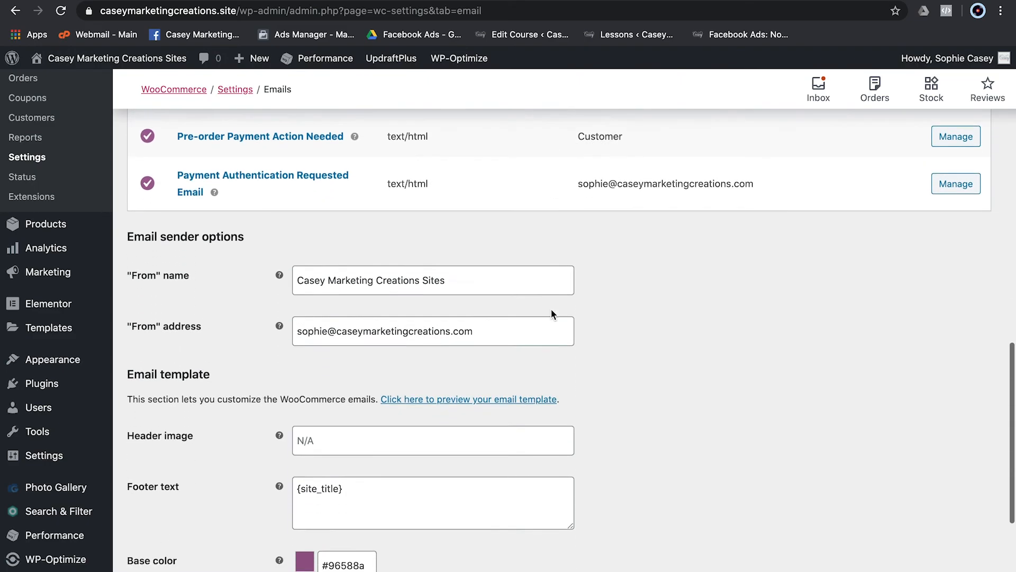
pyautogui.scroll(-5, 551, 309)
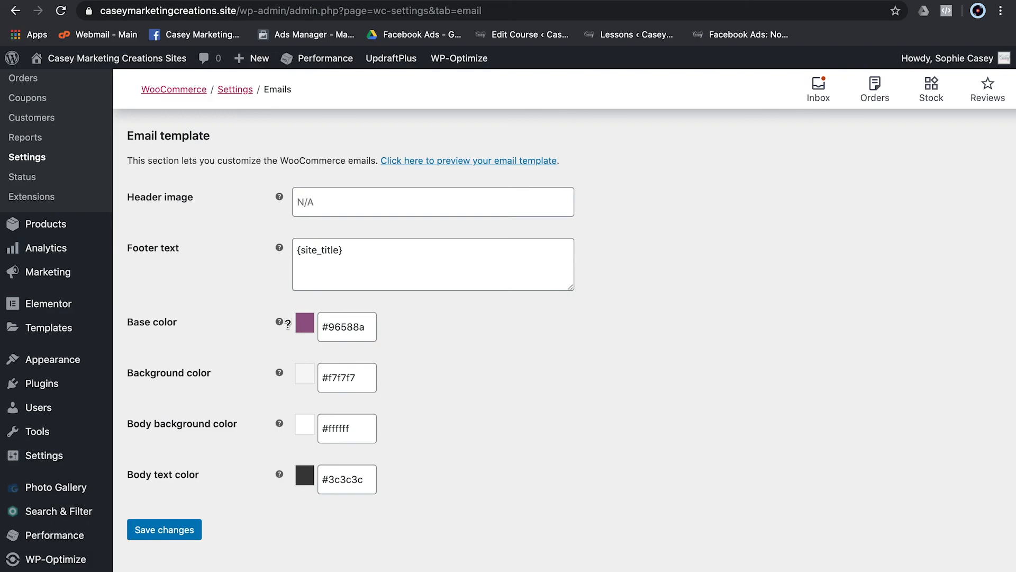
pyautogui.click(323, 328)
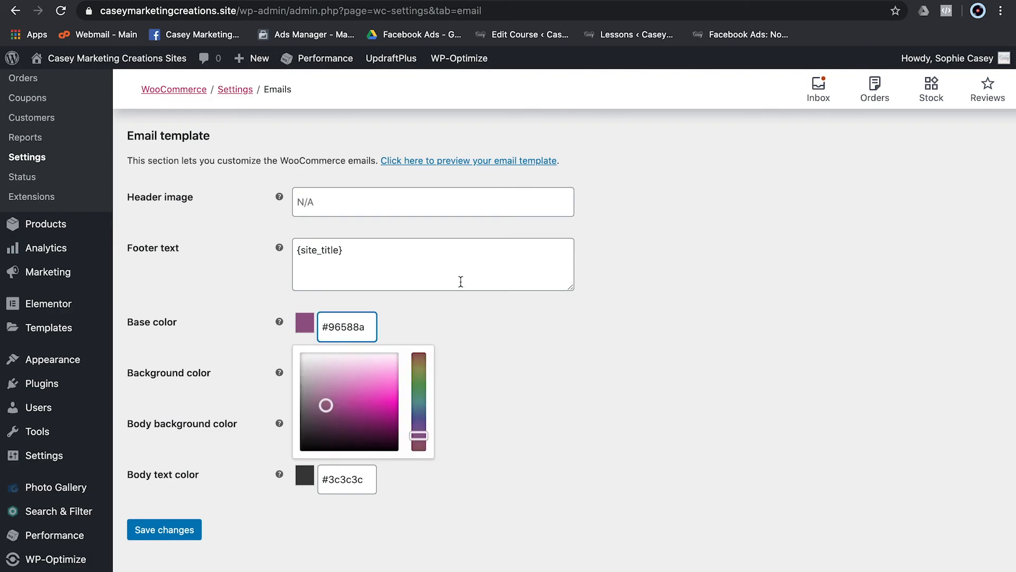
pyautogui.click(473, 310)
pyautogui.scroll(6, 216, 372)
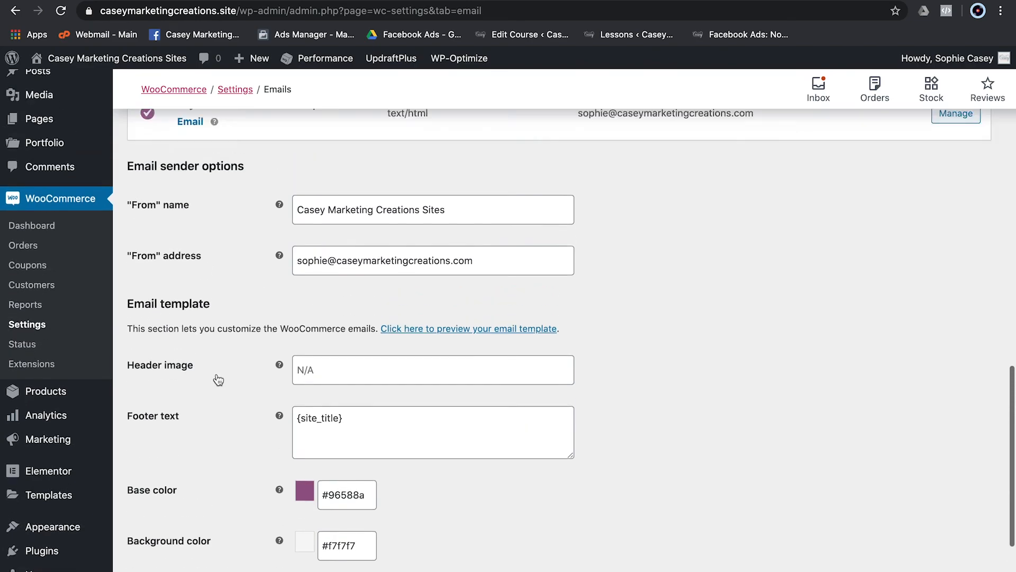
pyautogui.scroll(2, 216, 373)
pyautogui.scroll(-8, 217, 373)
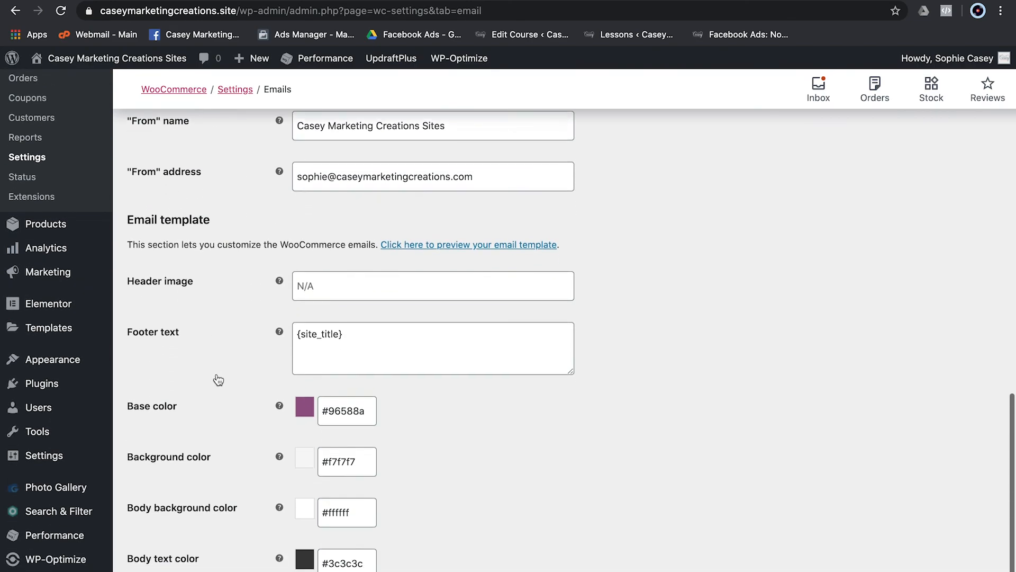
pyautogui.scroll(-3, 217, 373)
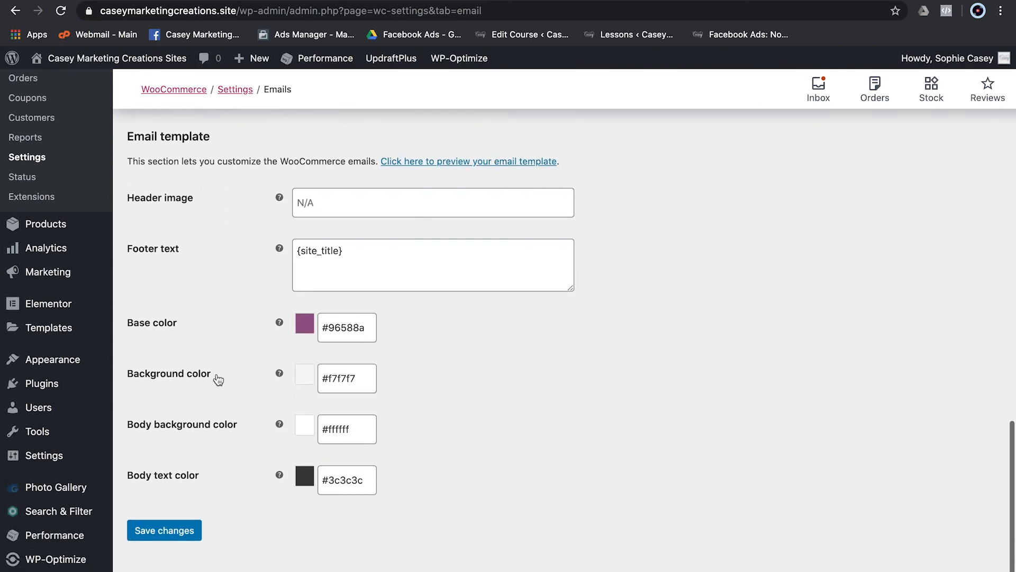
# - Inspect the email template's Header image field
pyautogui.click(320, 201)
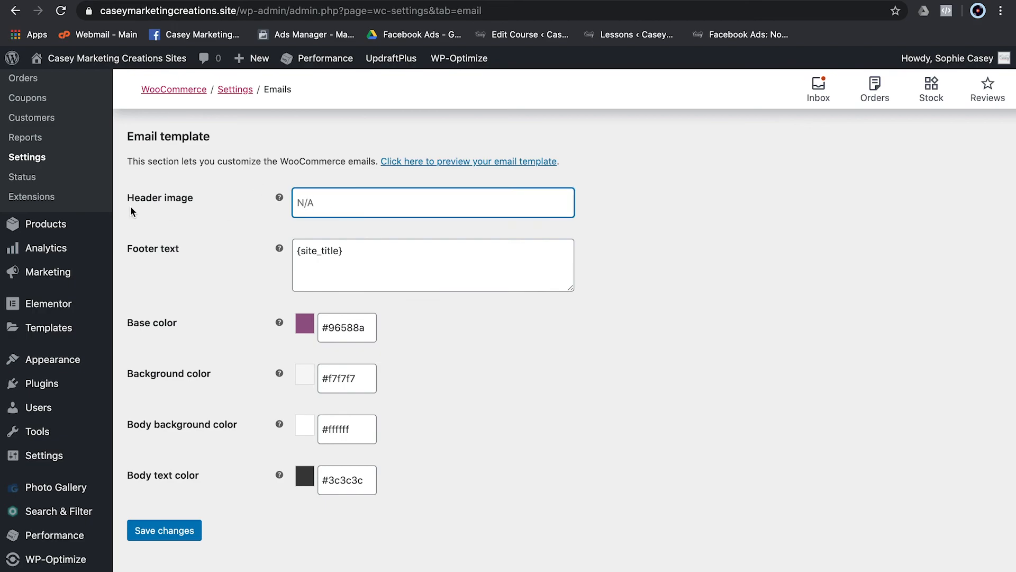
pyautogui.moveTo(127, 201); pyautogui.dragTo(235, 204)
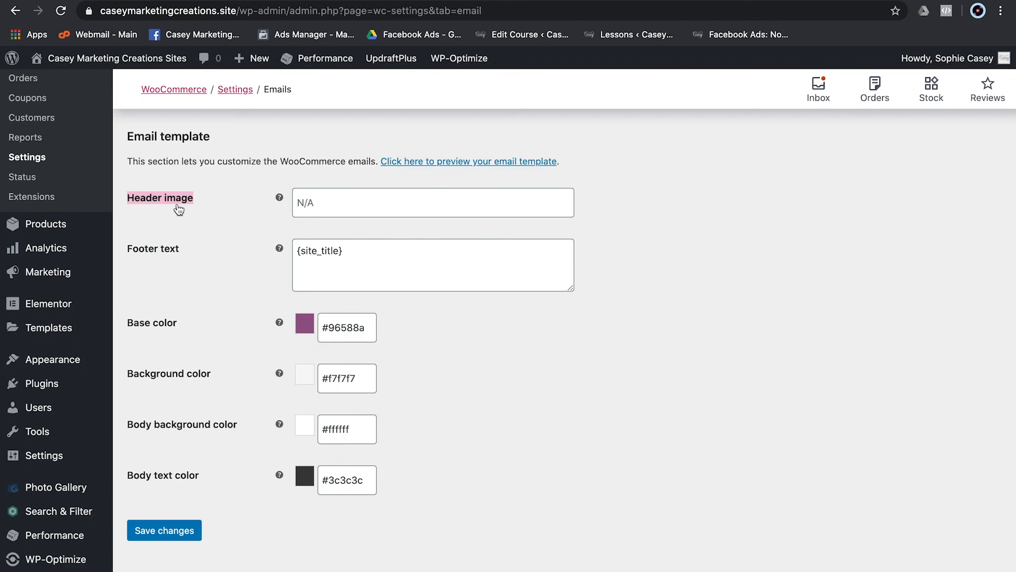
pyautogui.click(354, 204)
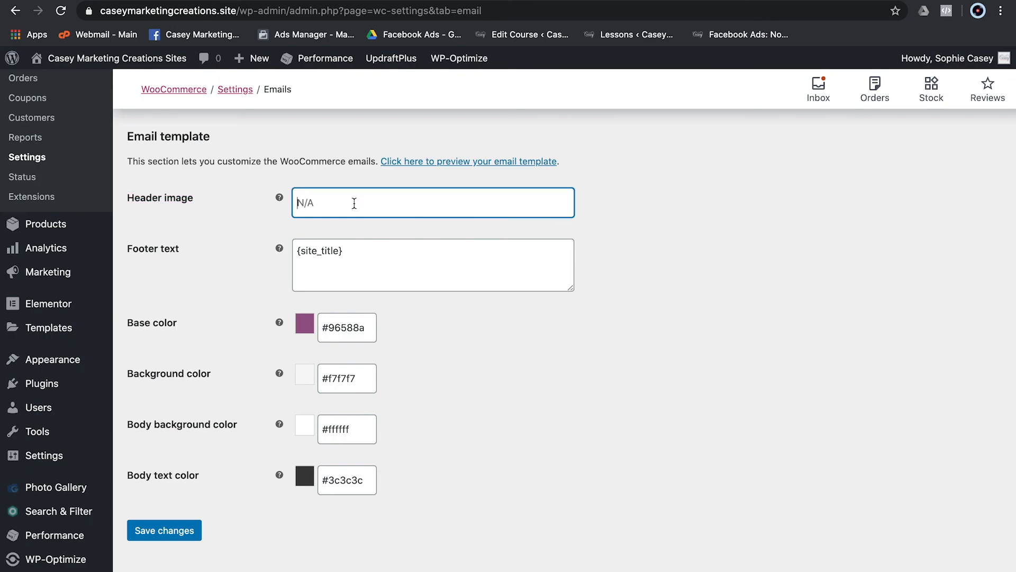
pyautogui.scroll(20, 287, 323)
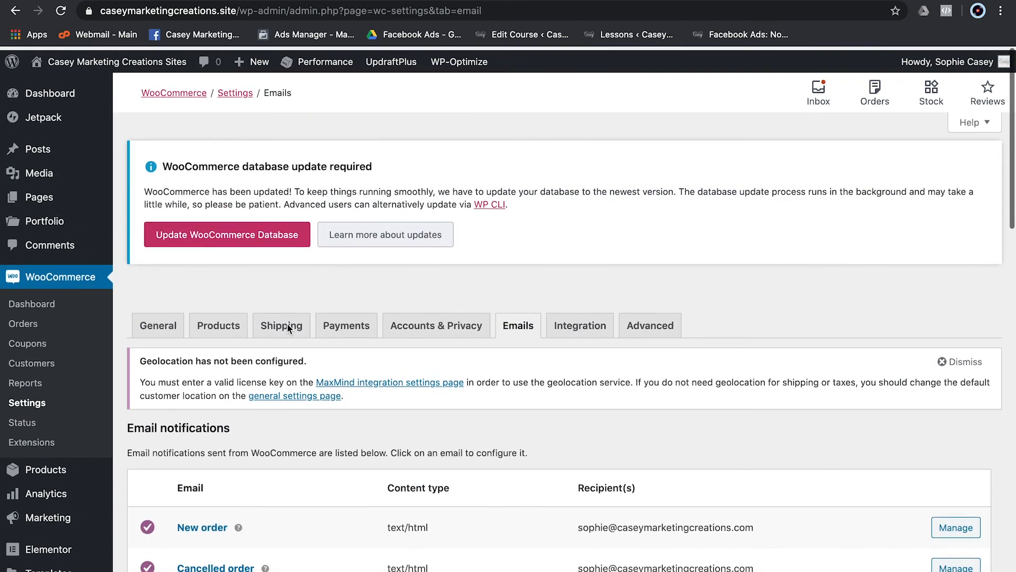